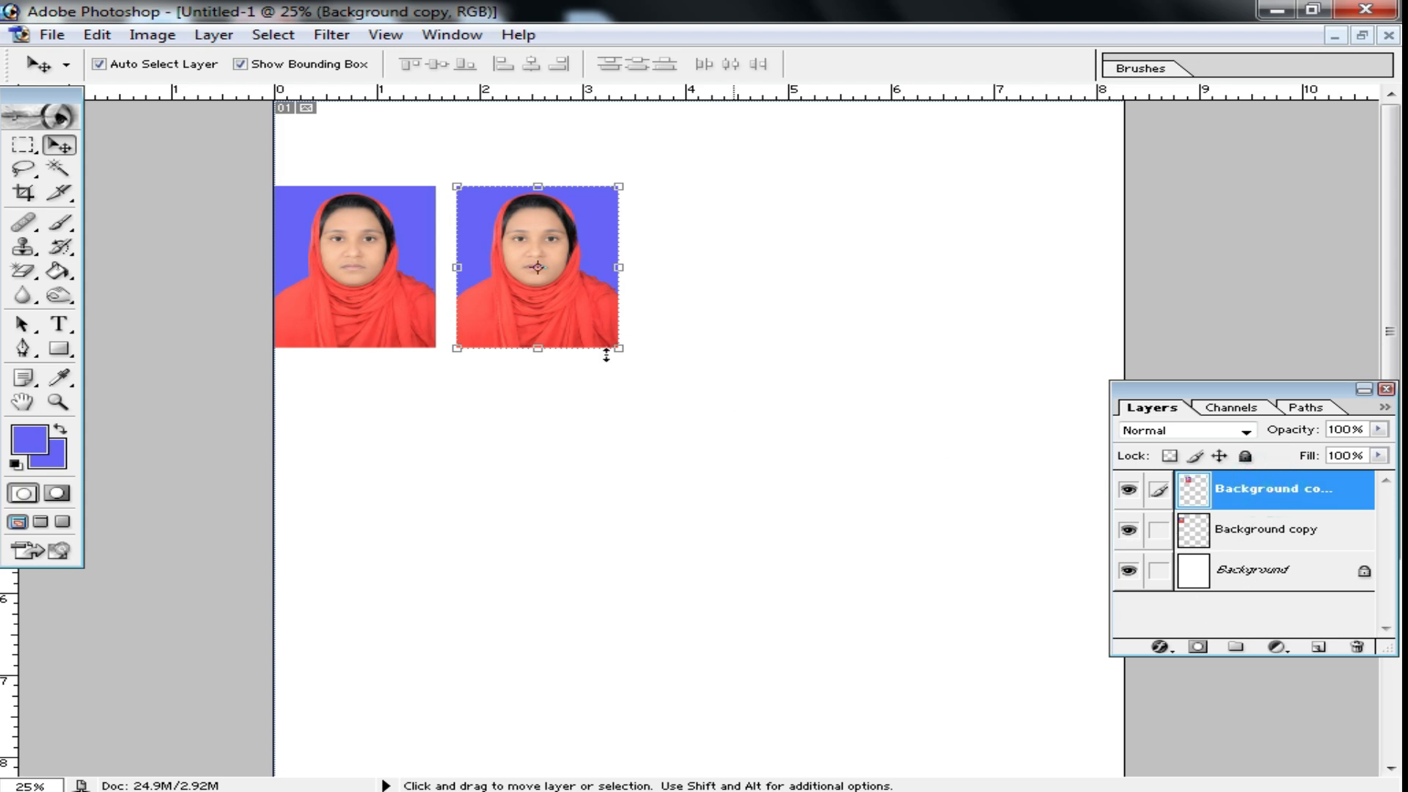
- Merge the left photo's layer down into the white Background layer
click(643, 456)
click(563, 301)
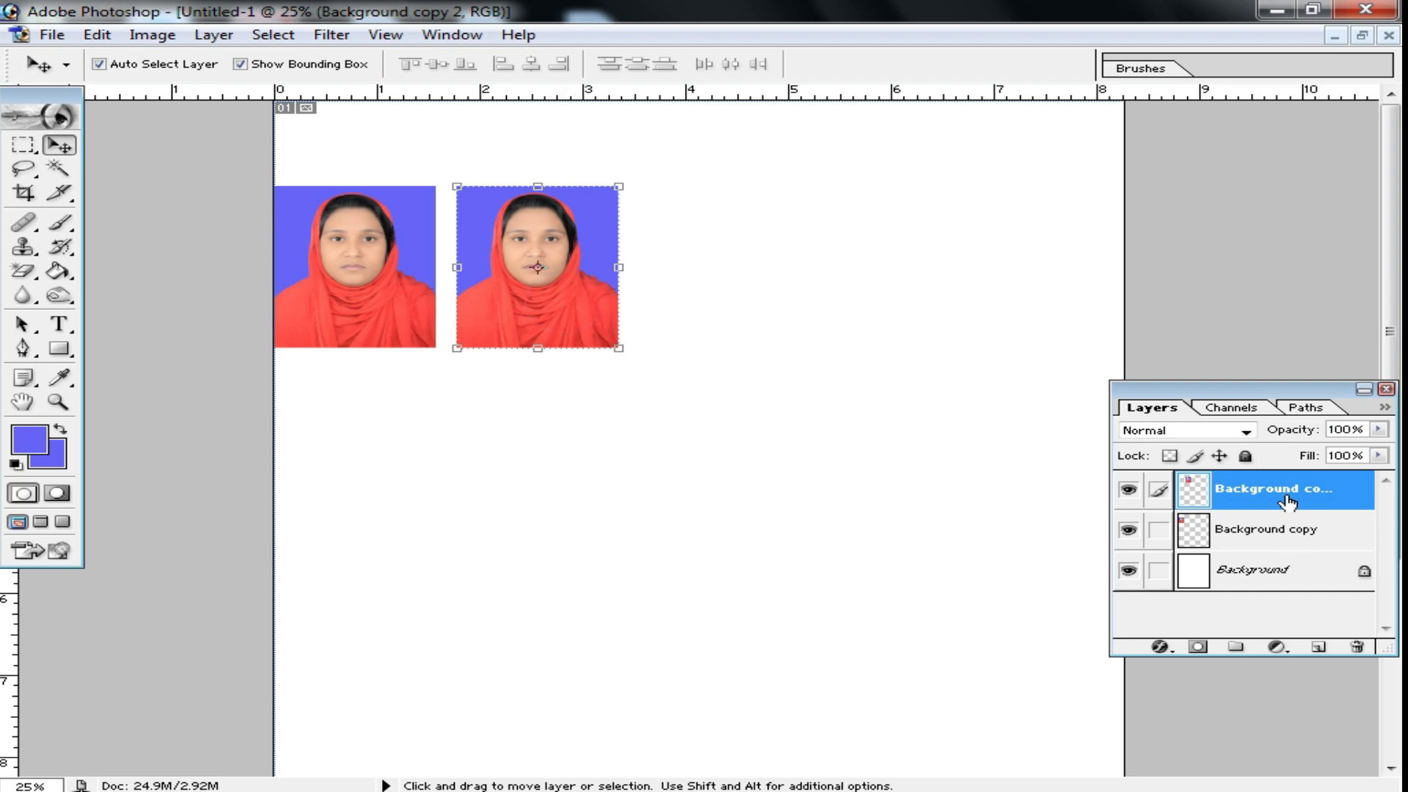
click(377, 278)
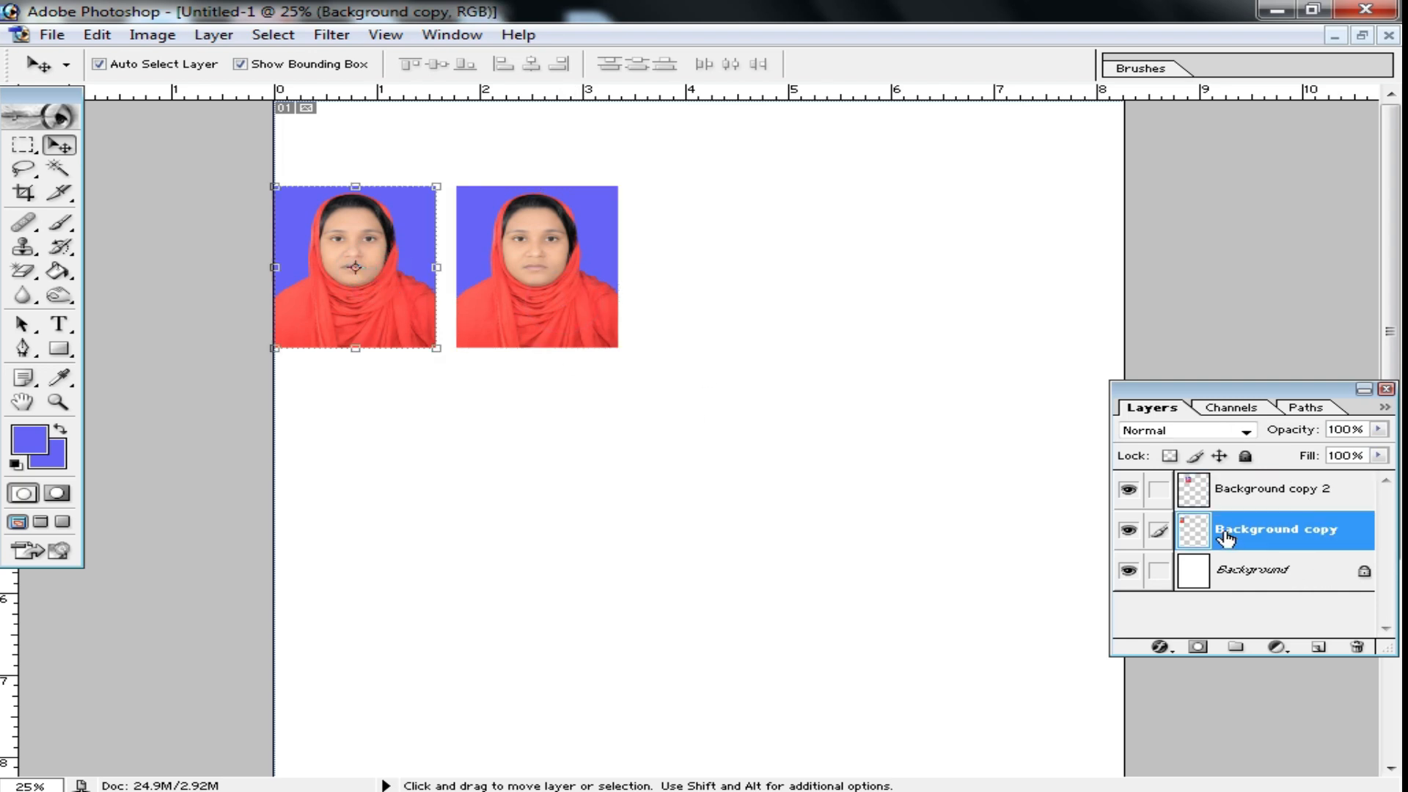
key(ctrl+e)
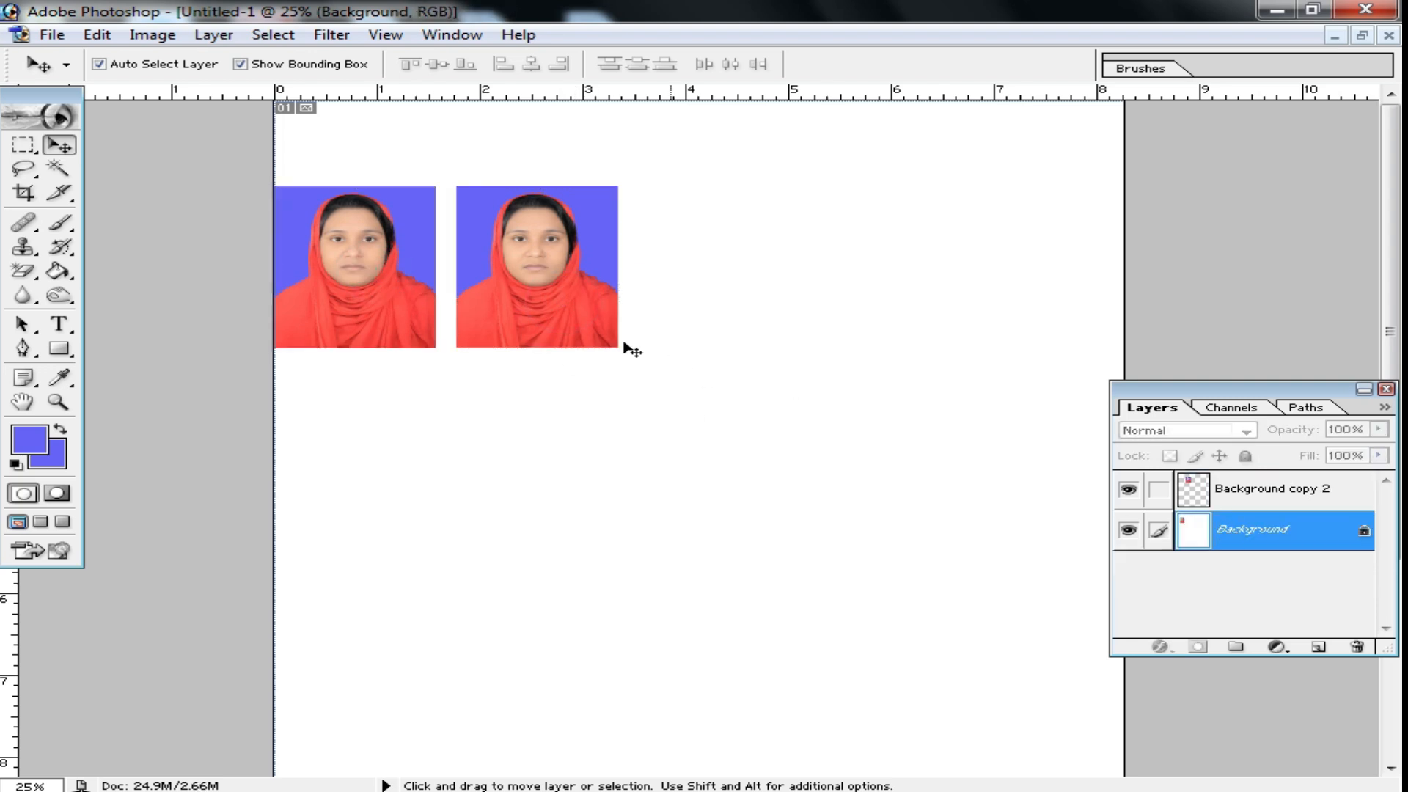
- Try moving each photo on the page, then undo the move and the merge into the Background
click(560, 305)
drag(560, 305, 625, 300)
click(491, 293)
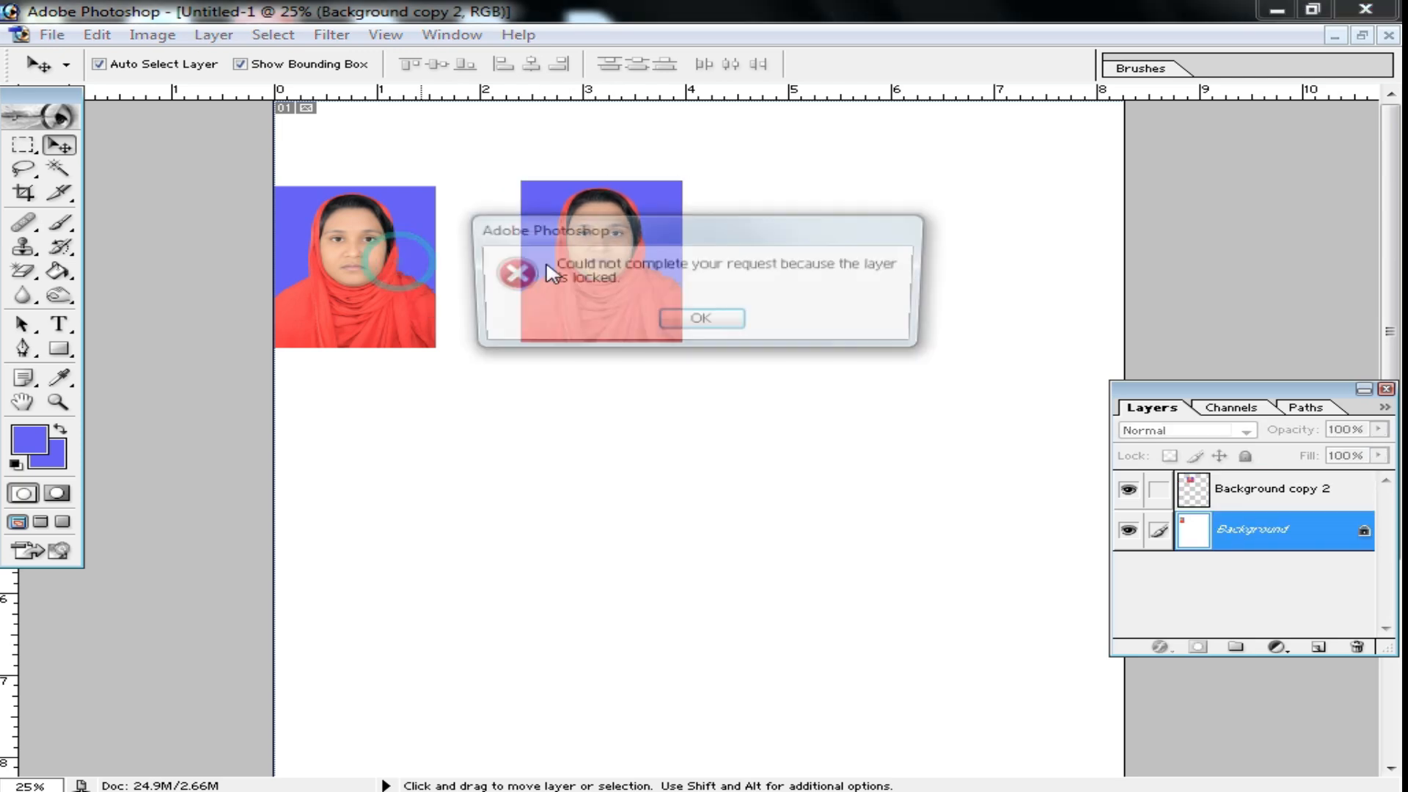
click(719, 329)
key(ctrl+z)
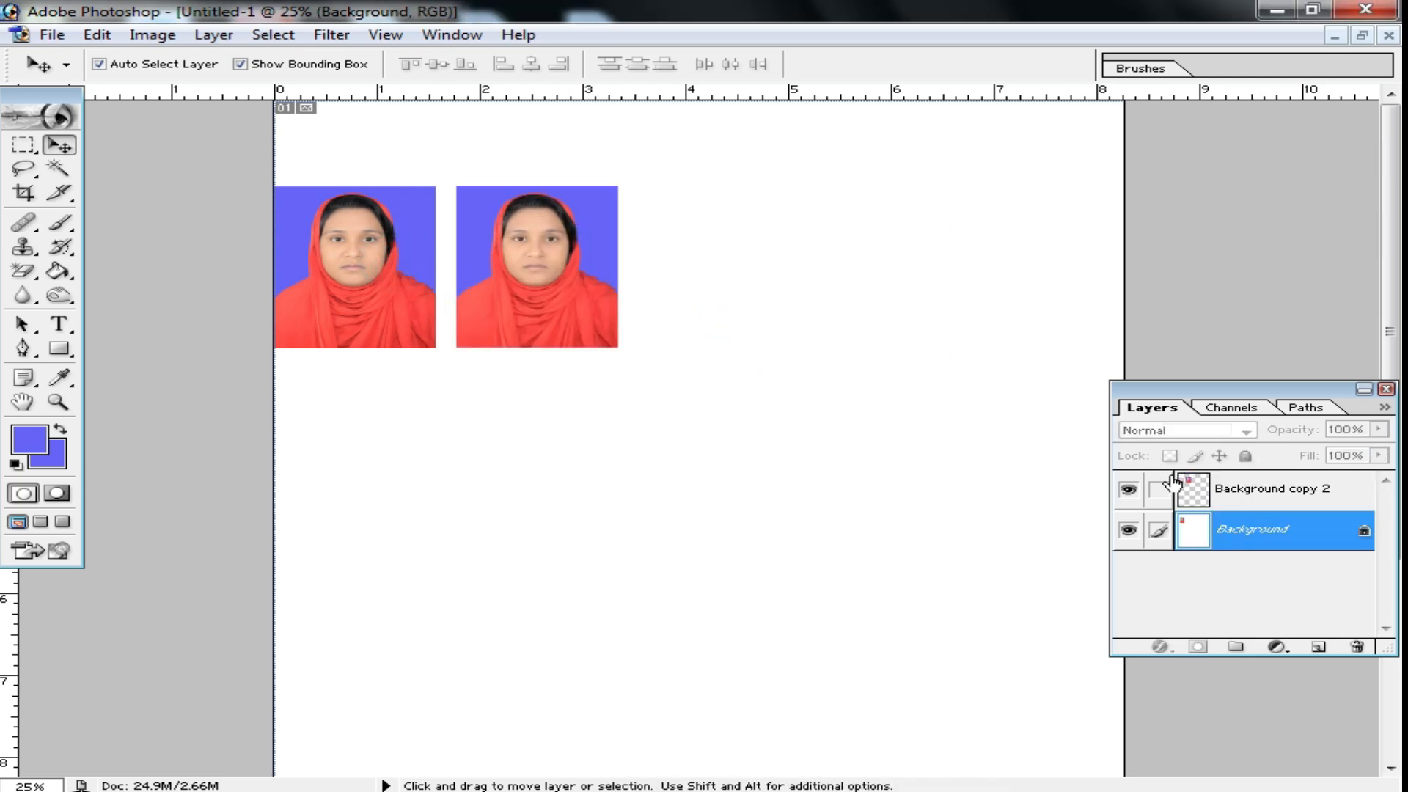
key(ctrl+alt+z)
- Try merging the Background copy 2 layer down into Background copy, then restore the separate photo layers
click(1258, 533)
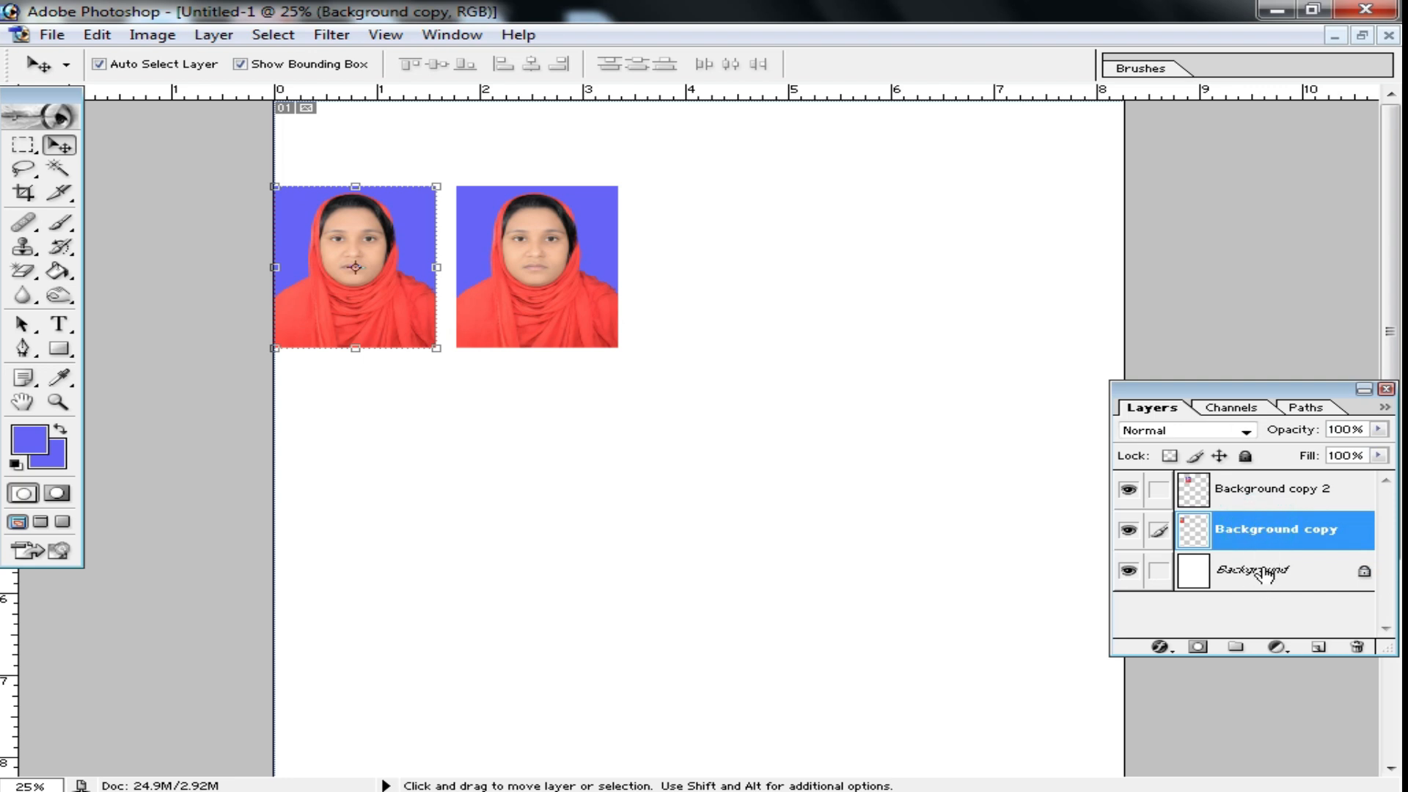
click(1242, 493)
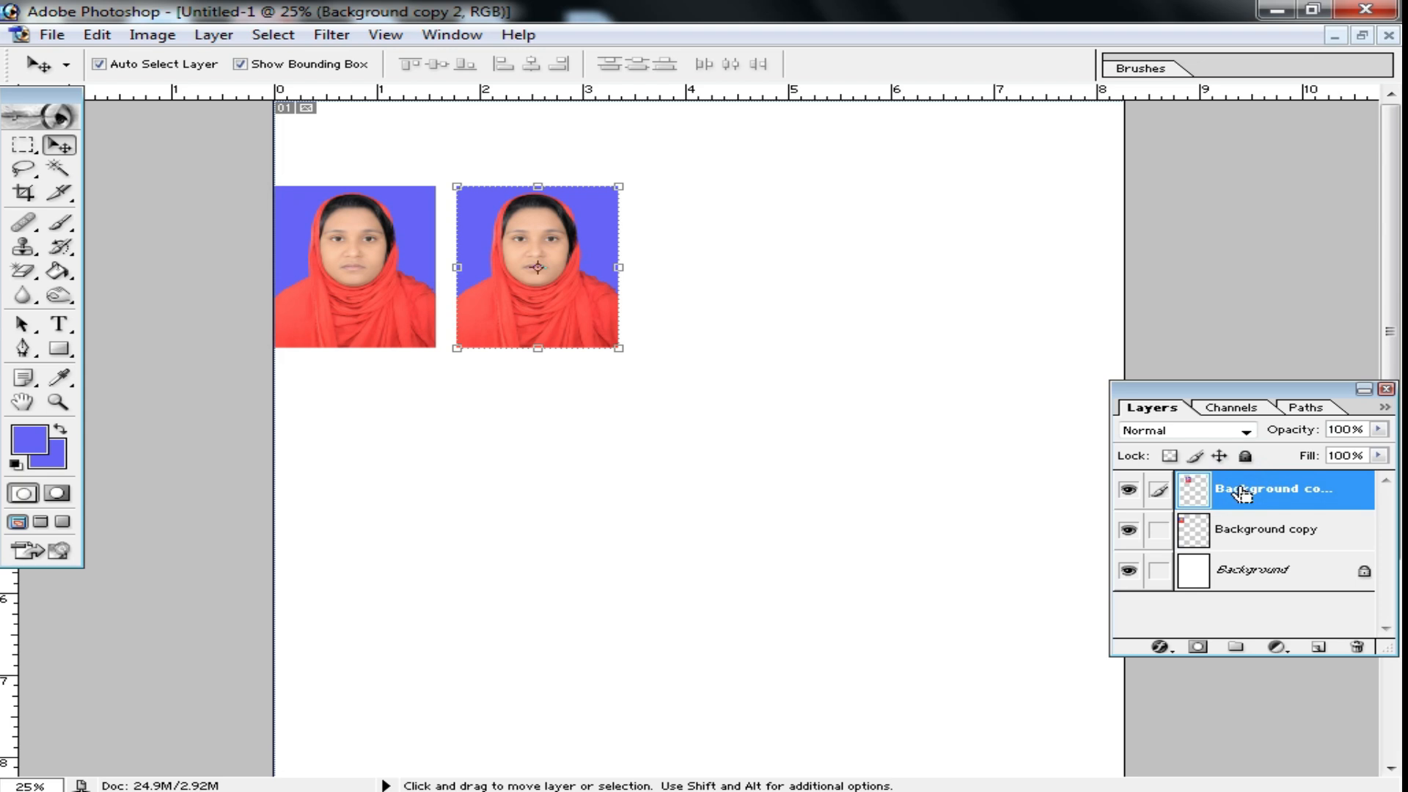
key(ctrl+e)
drag(481, 318, 542, 340)
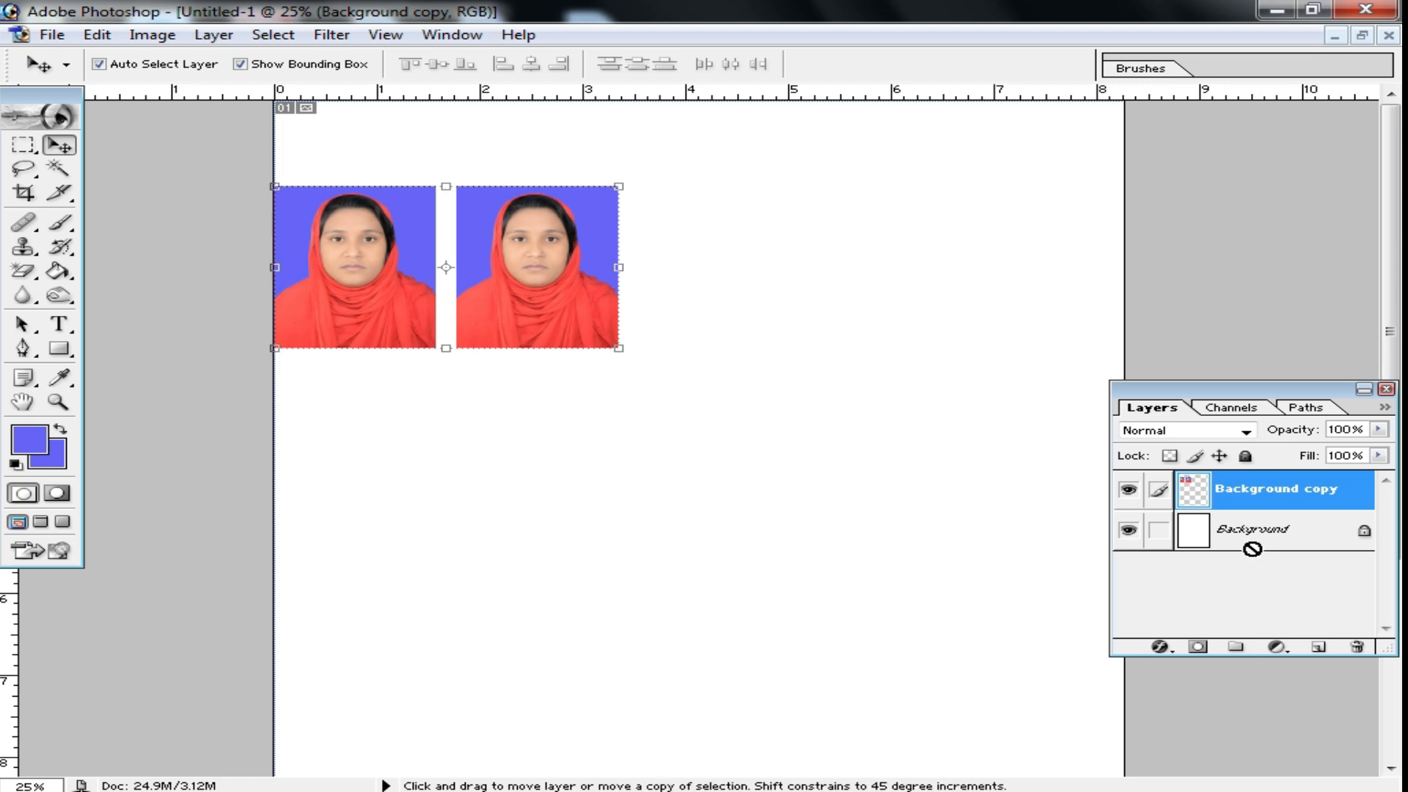
mouse_move(1251, 547)
mouse_down()
mouse_move(1278, 544)
mouse_move(1266, 551)
mouse_up()
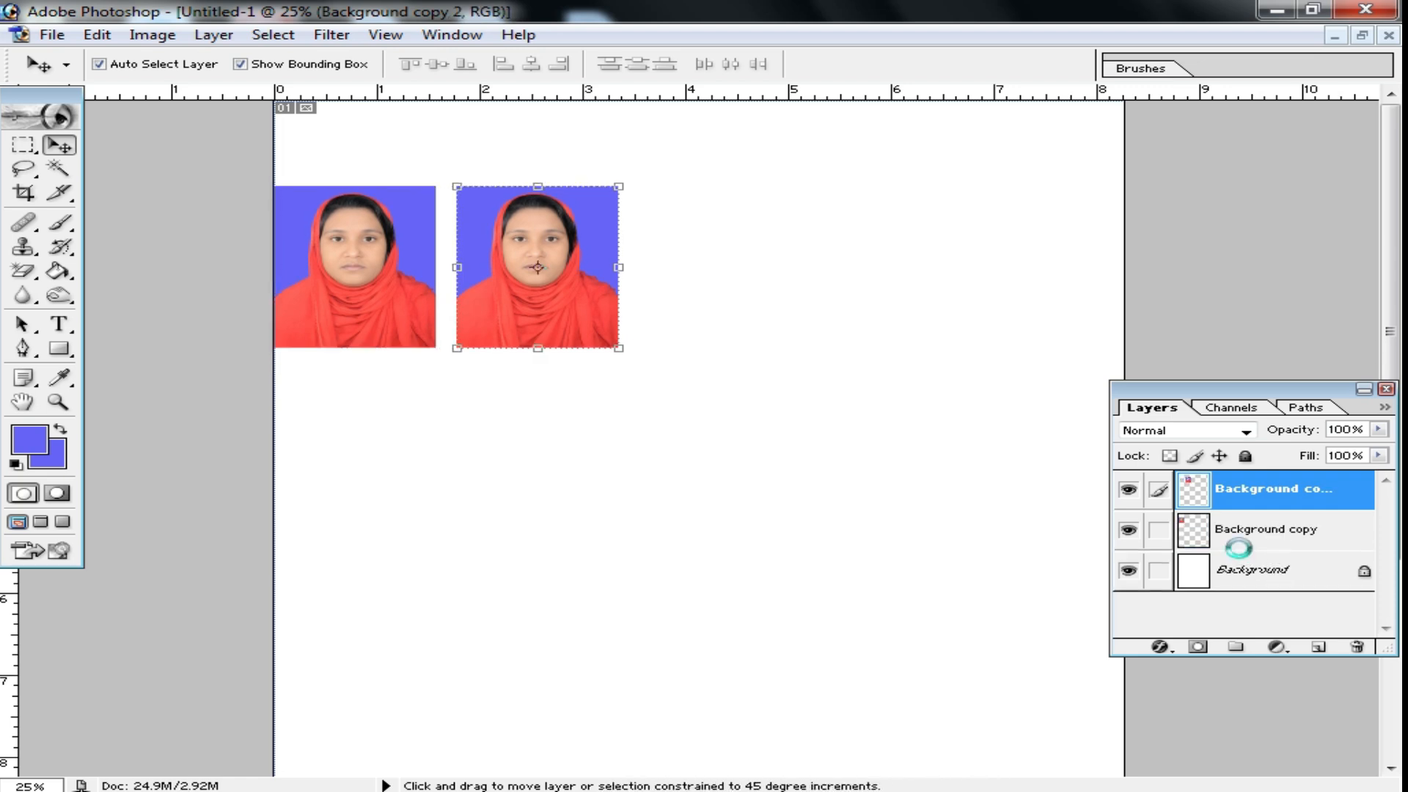
- Merge all visible layers into the Background, try moving a photo, and undo the merge
key(ctrl+shift+e)
drag(544, 230, 770, 299)
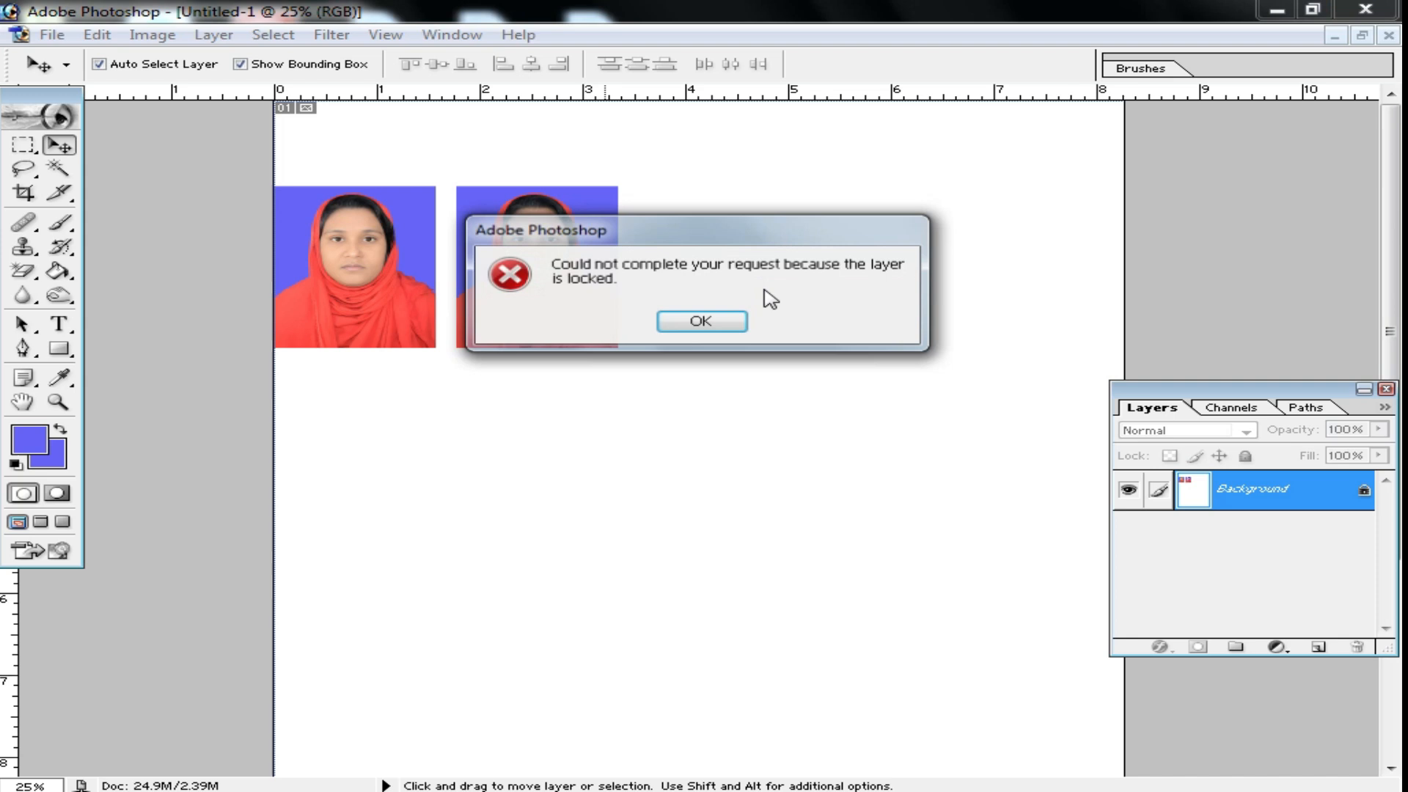
click(732, 322)
key(ctrl+z)
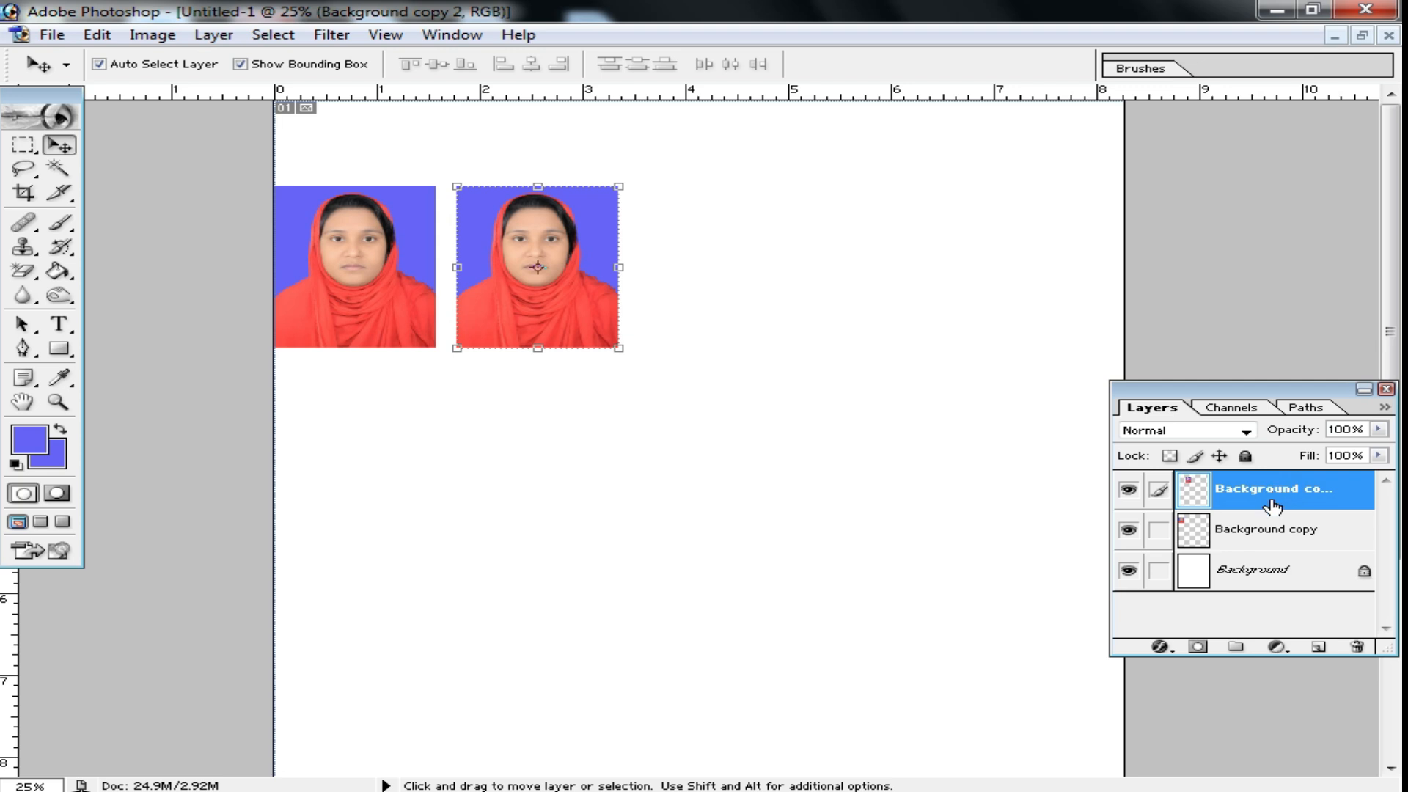
- Duplicate the right photo's layer twice and reposition and lengthen the Layers panel to show every layer
key(ctrl+j)
key(ctrl+j)
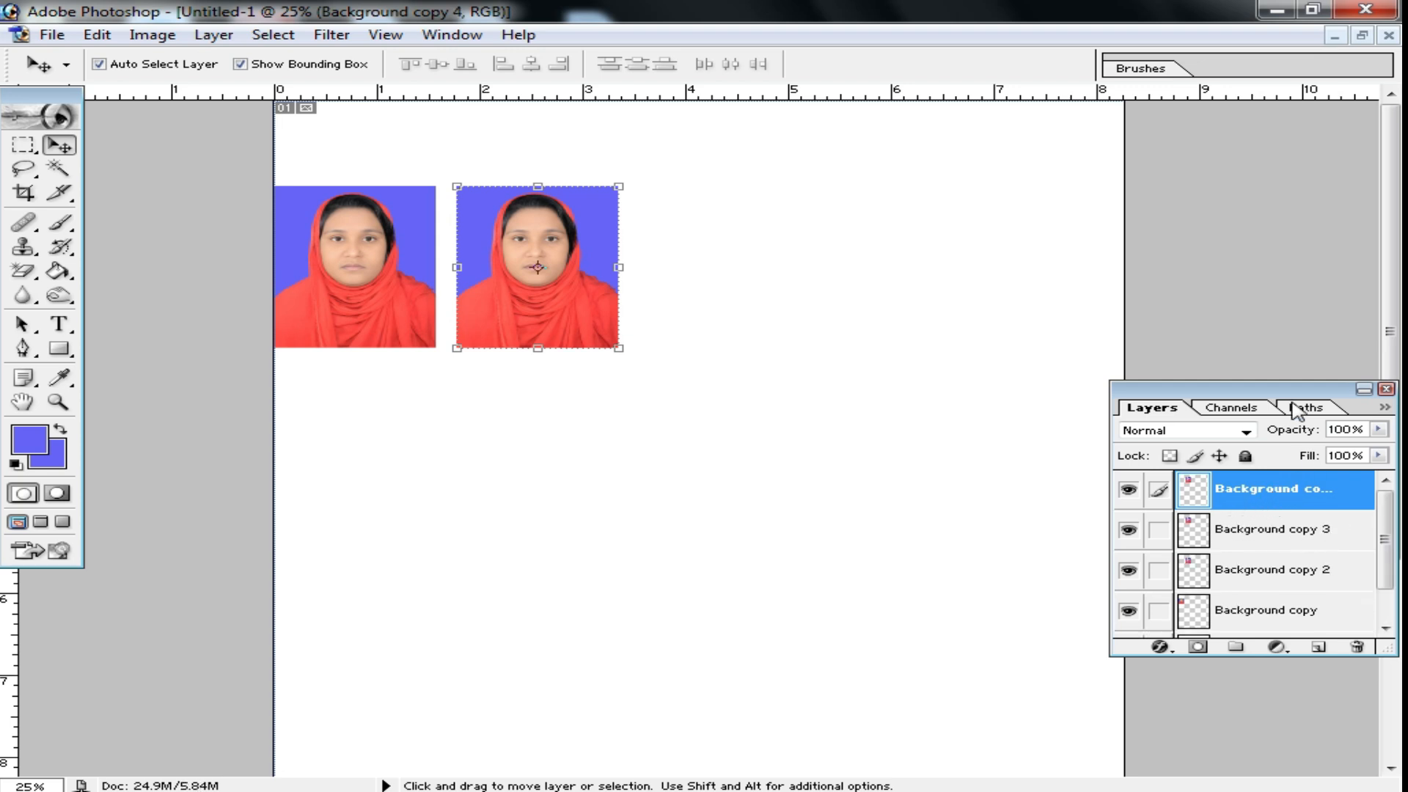
drag(1280, 388, 1279, 297)
drag(1380, 561, 1394, 676)
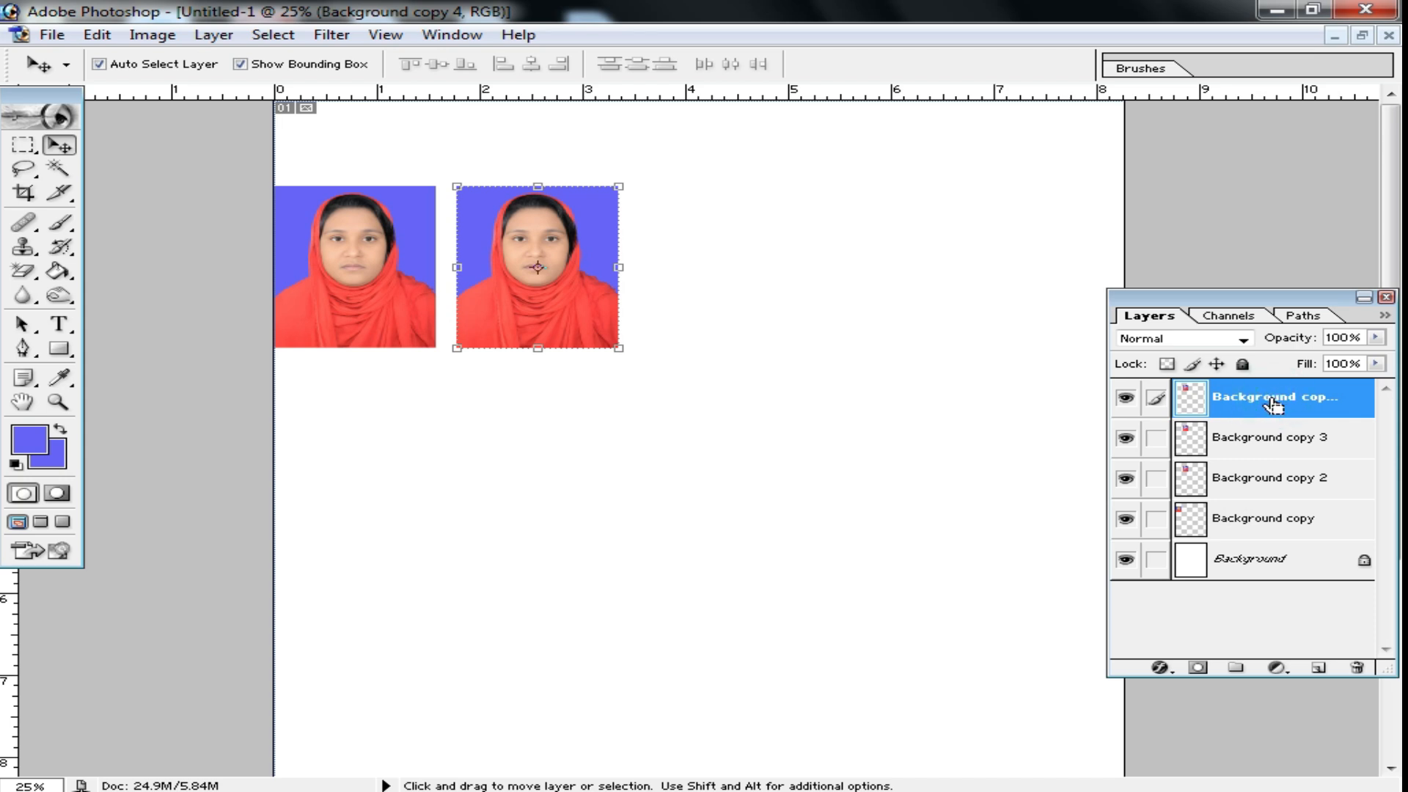
- Merge the photo layers down one by one into Background copy, try moving the pair, and undo the move
key(ctrl+e)
key(ctrl+e)
key(ctrl+e)
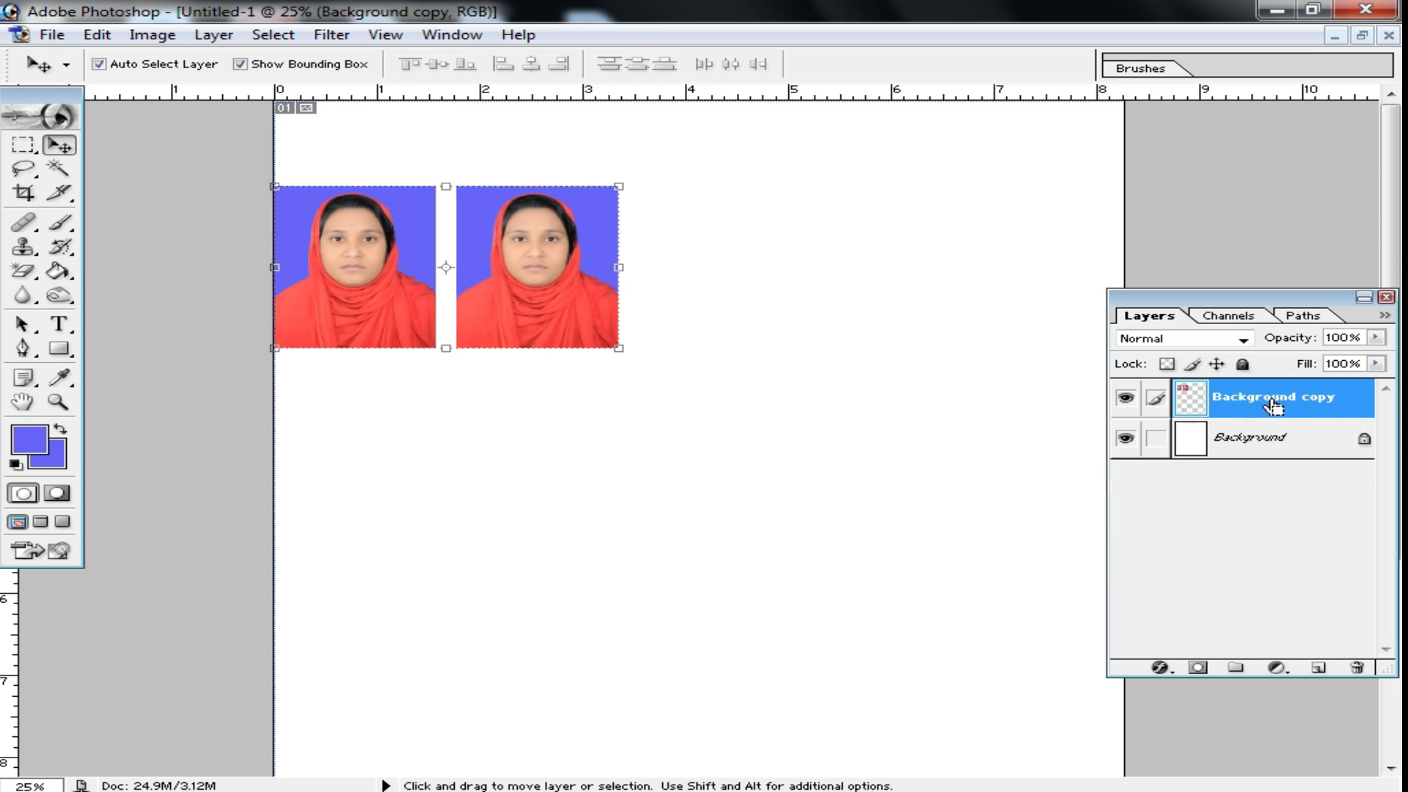
drag(503, 276, 686, 325)
key(ctrl+z)
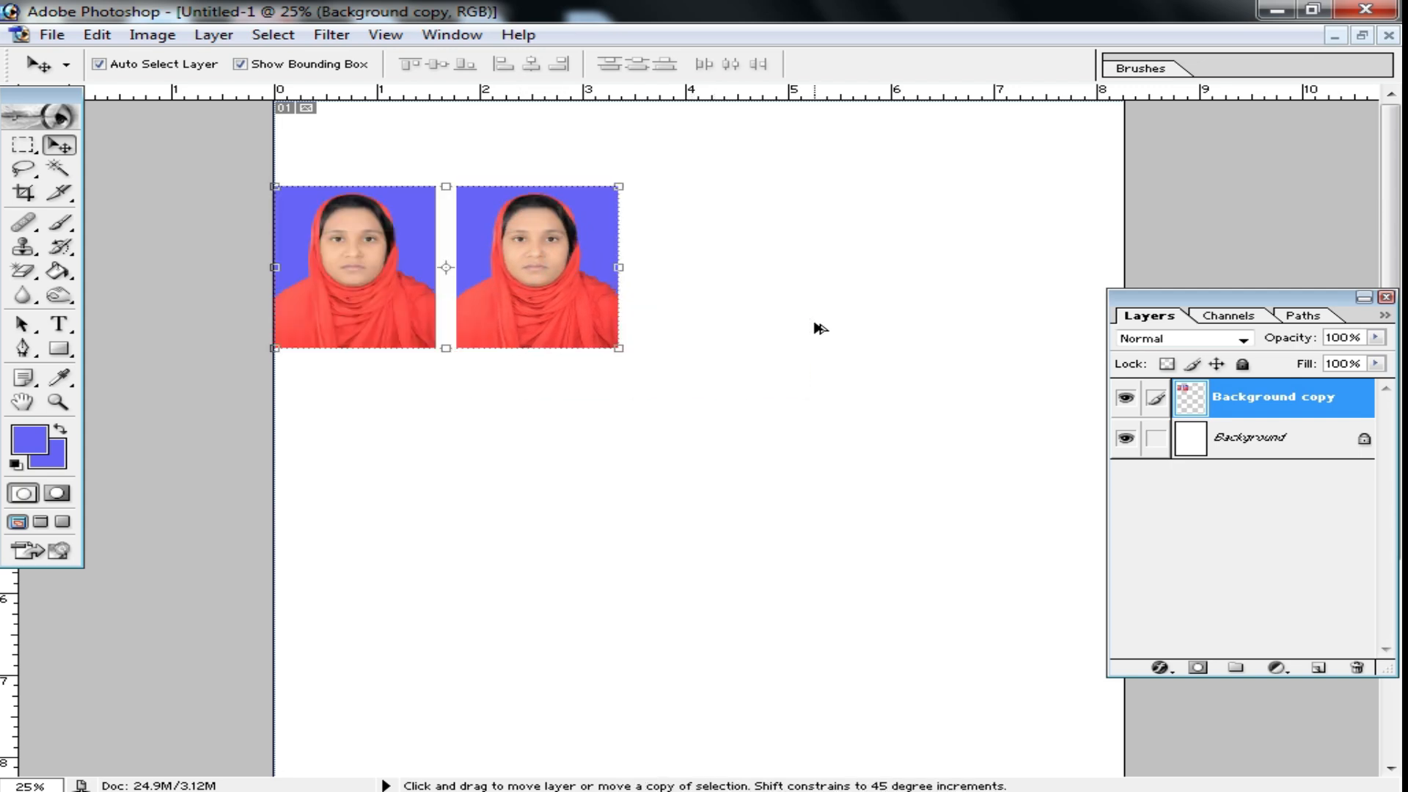
- Step back and forth through the merge history to the two separate photo layers, and try Merge Visible
key(ctrl+alt+z)
key(ctrl+alt+z)
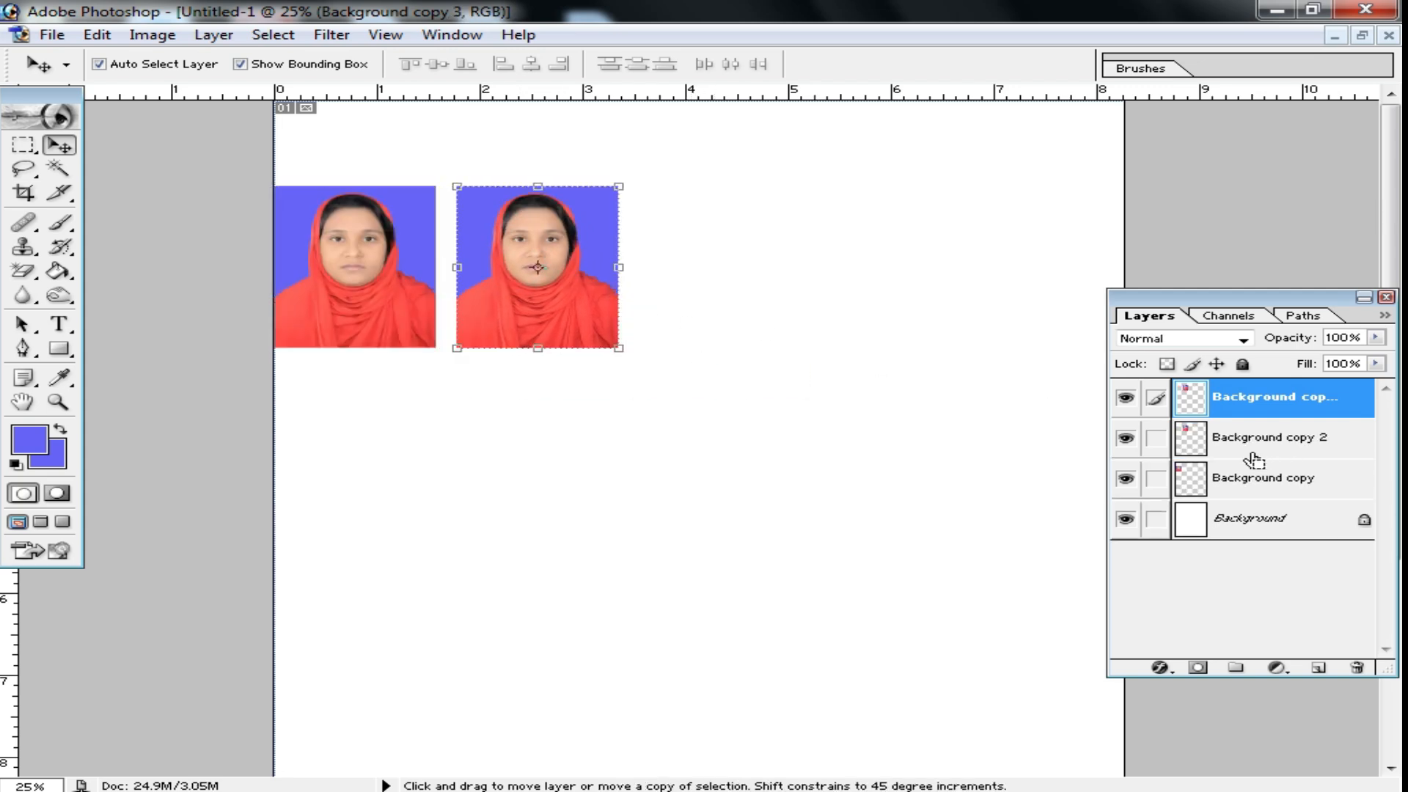
key(ctrl+shift+z)
key(ctrl+shift+z)
key(ctrl+shift+z)
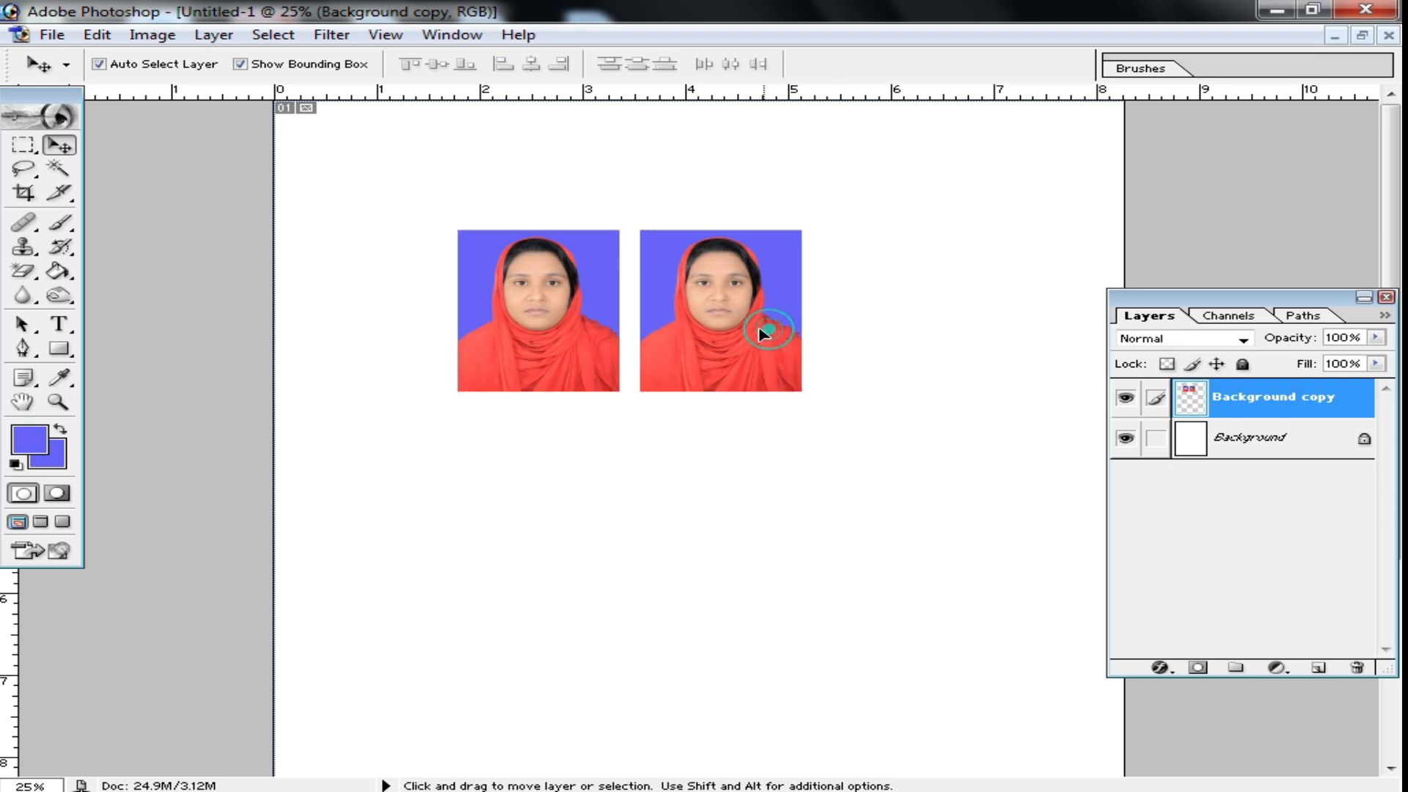
key(ctrl+alt+z)
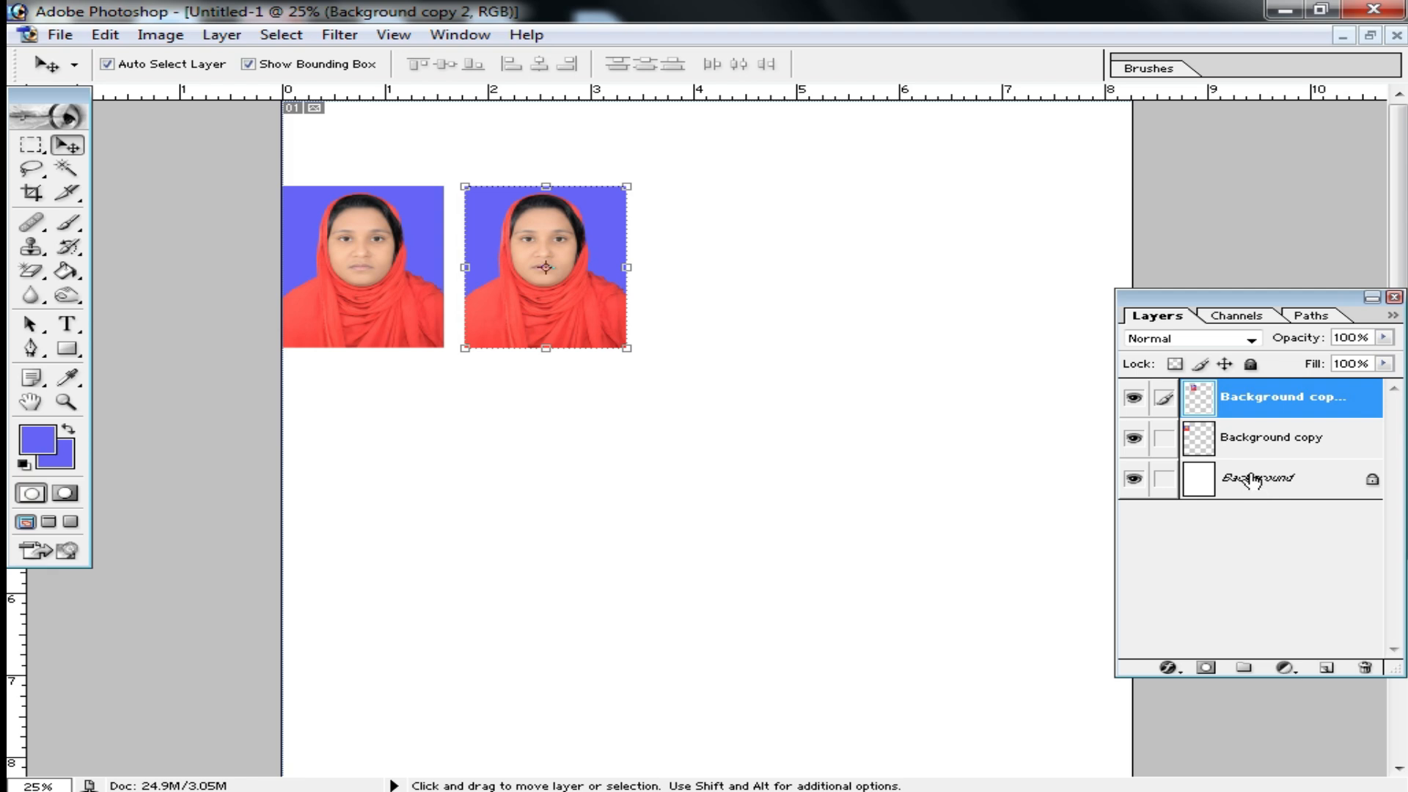
key(ctrl+shift+e)
key(ctrl+alt+z)
- Merge the Background copy 2 layer down into Background copy and move the photo pair about 1.4 inches right
key(ctrl+e)
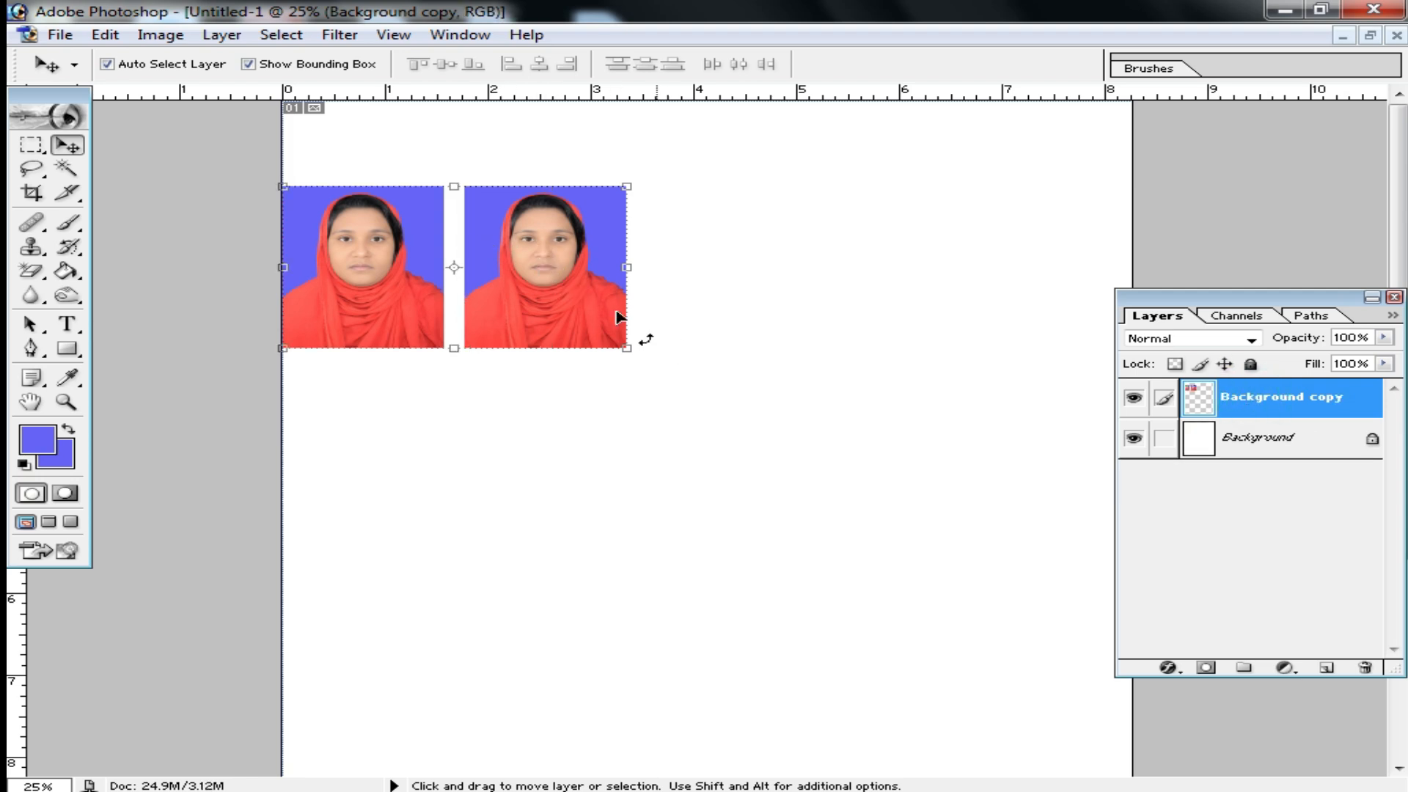
drag(529, 271, 669, 271)
- Rotate the merged photo pair 90 degrees clockwise and apply the transform
alt+click(844, 352)
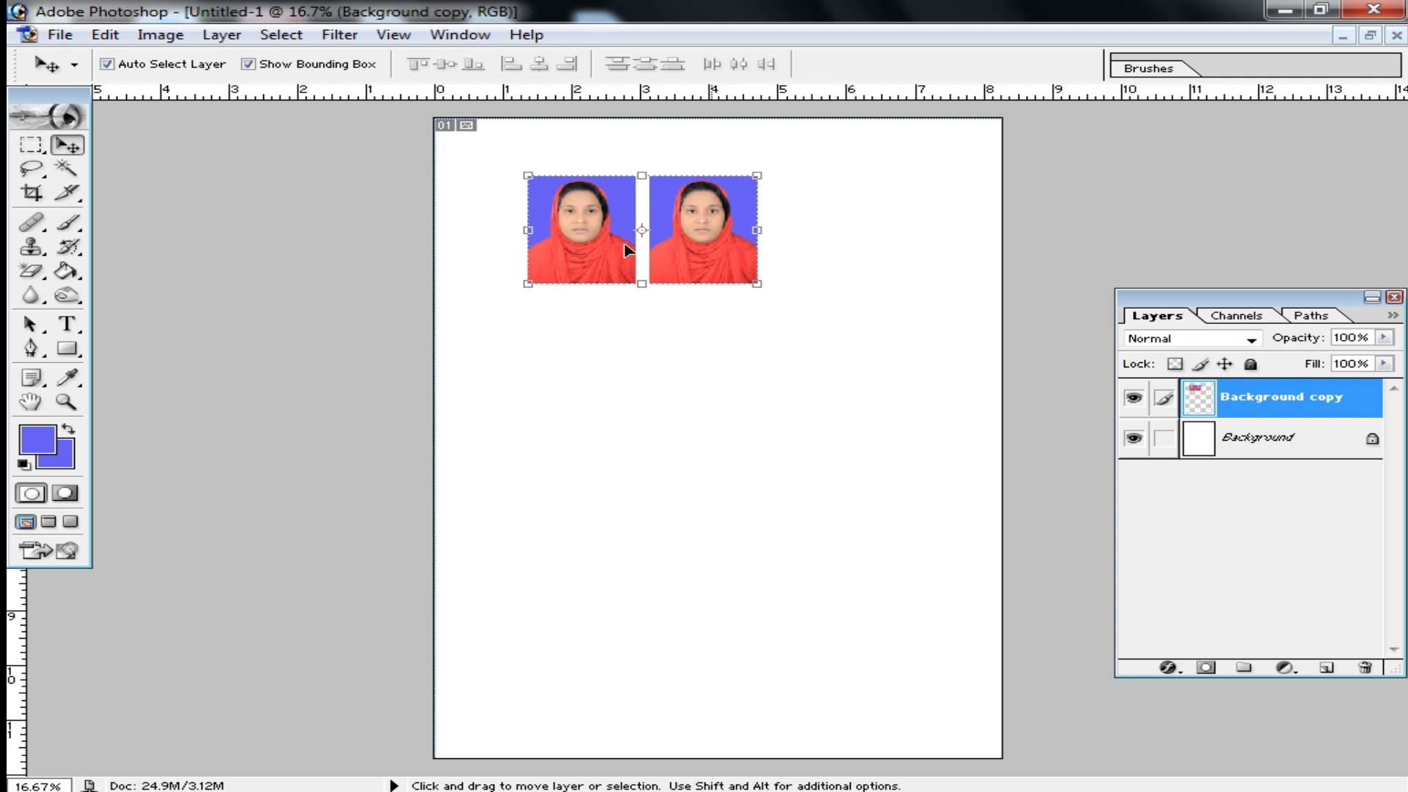
click(779, 166)
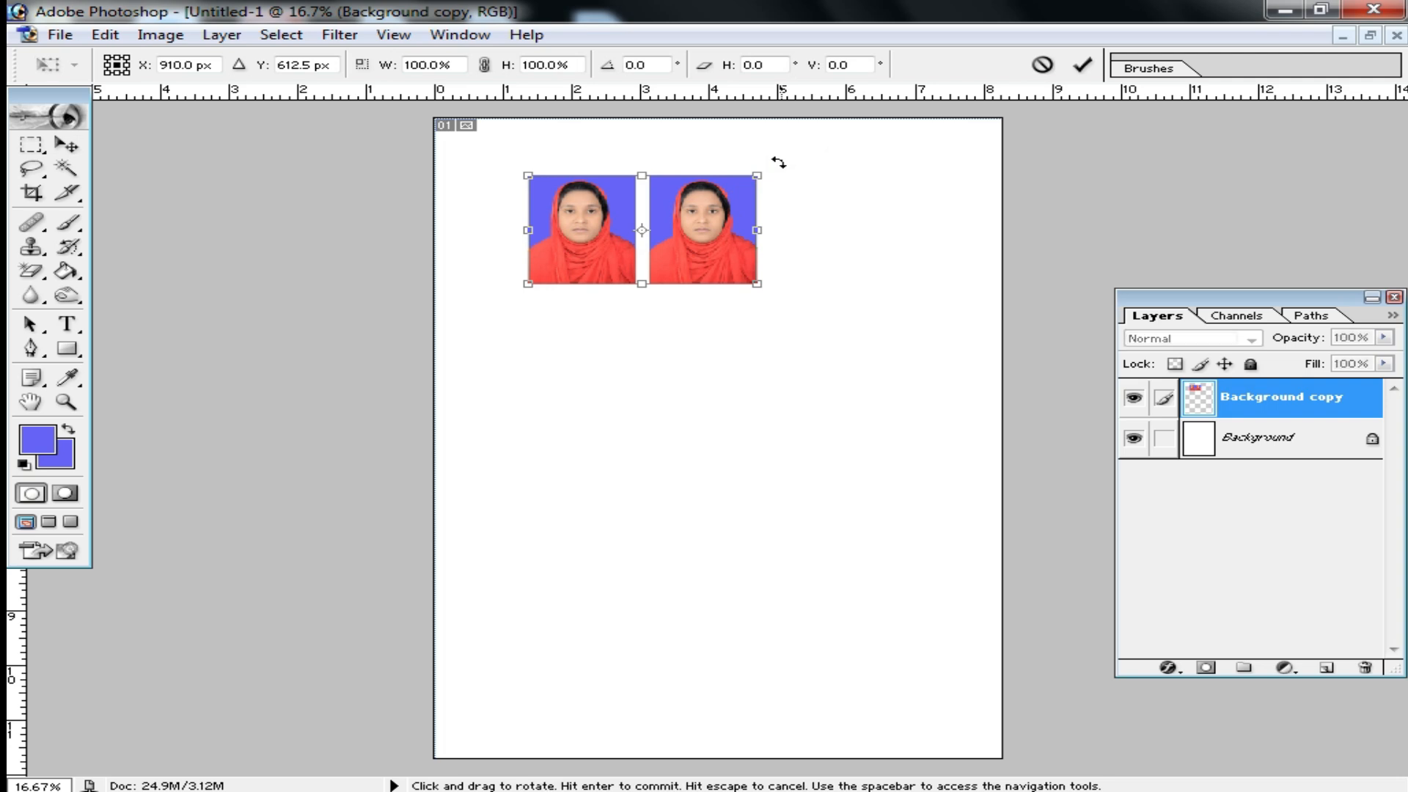
drag(778, 162, 786, 408)
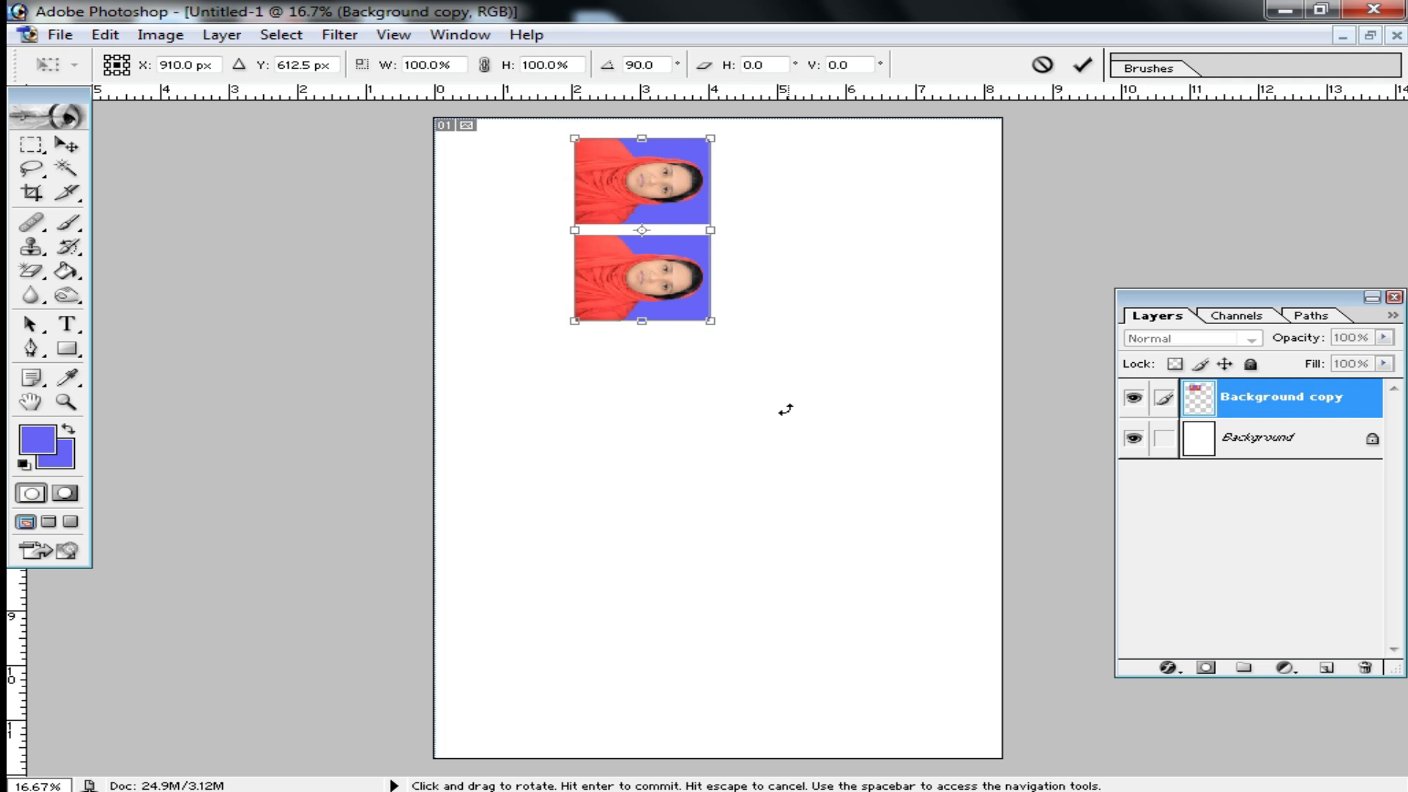
key(Return)
- Move the rotated photo pair into the upper-left corner of the page
drag(659, 272, 517, 254)
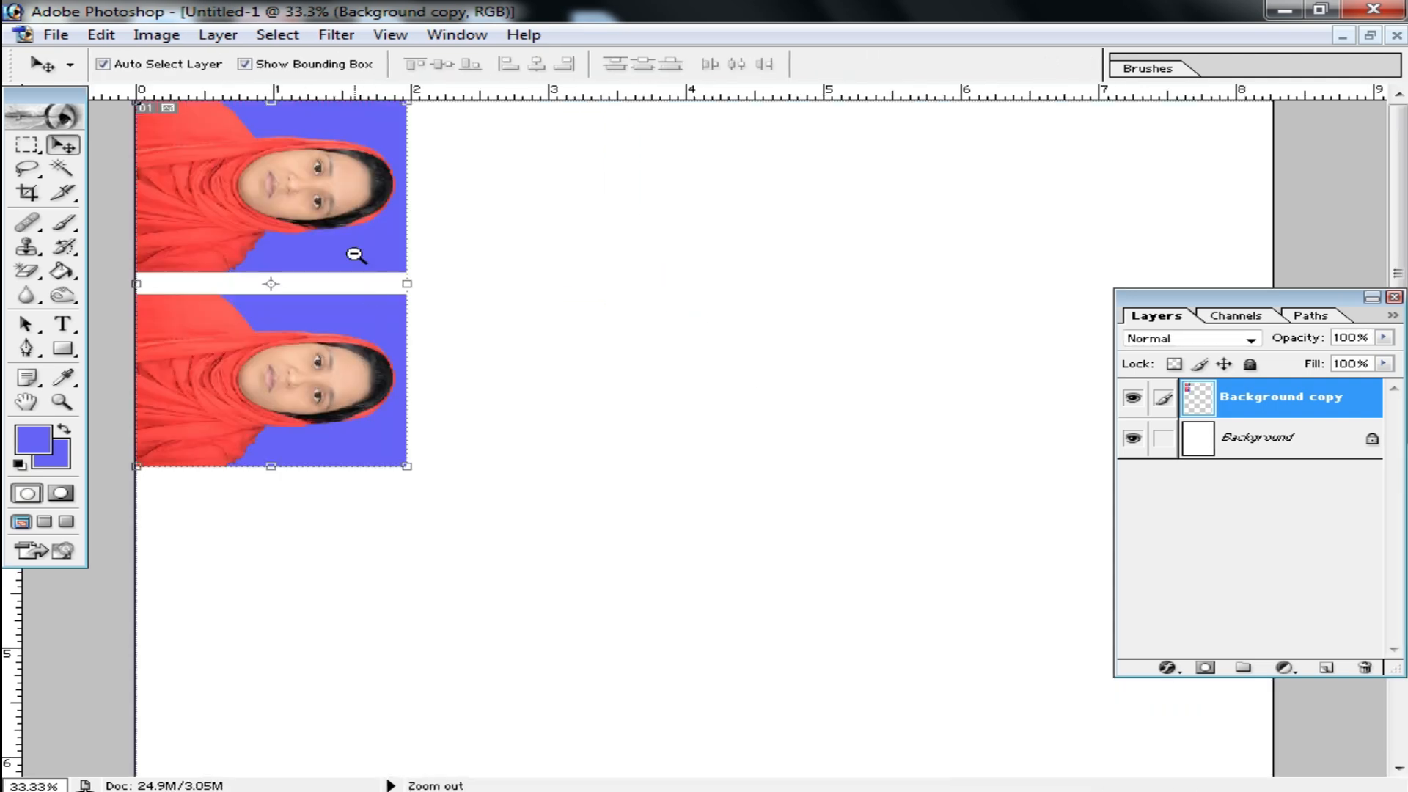
ctrl+alt+click(355, 254)
ctrl+alt+click(480, 459)
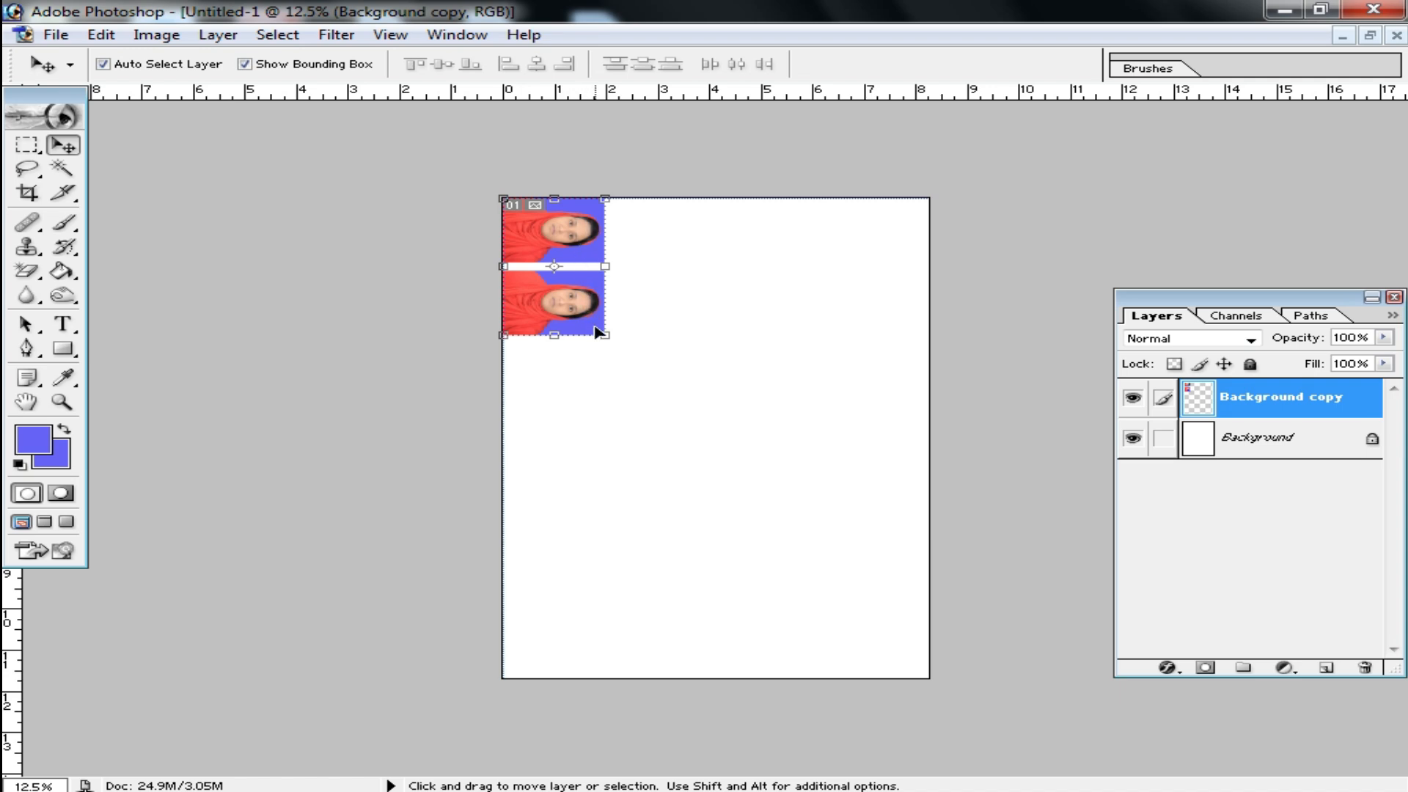
ctrl+click(511, 233)
ctrl+click(429, 232)
ctrl+click(398, 226)
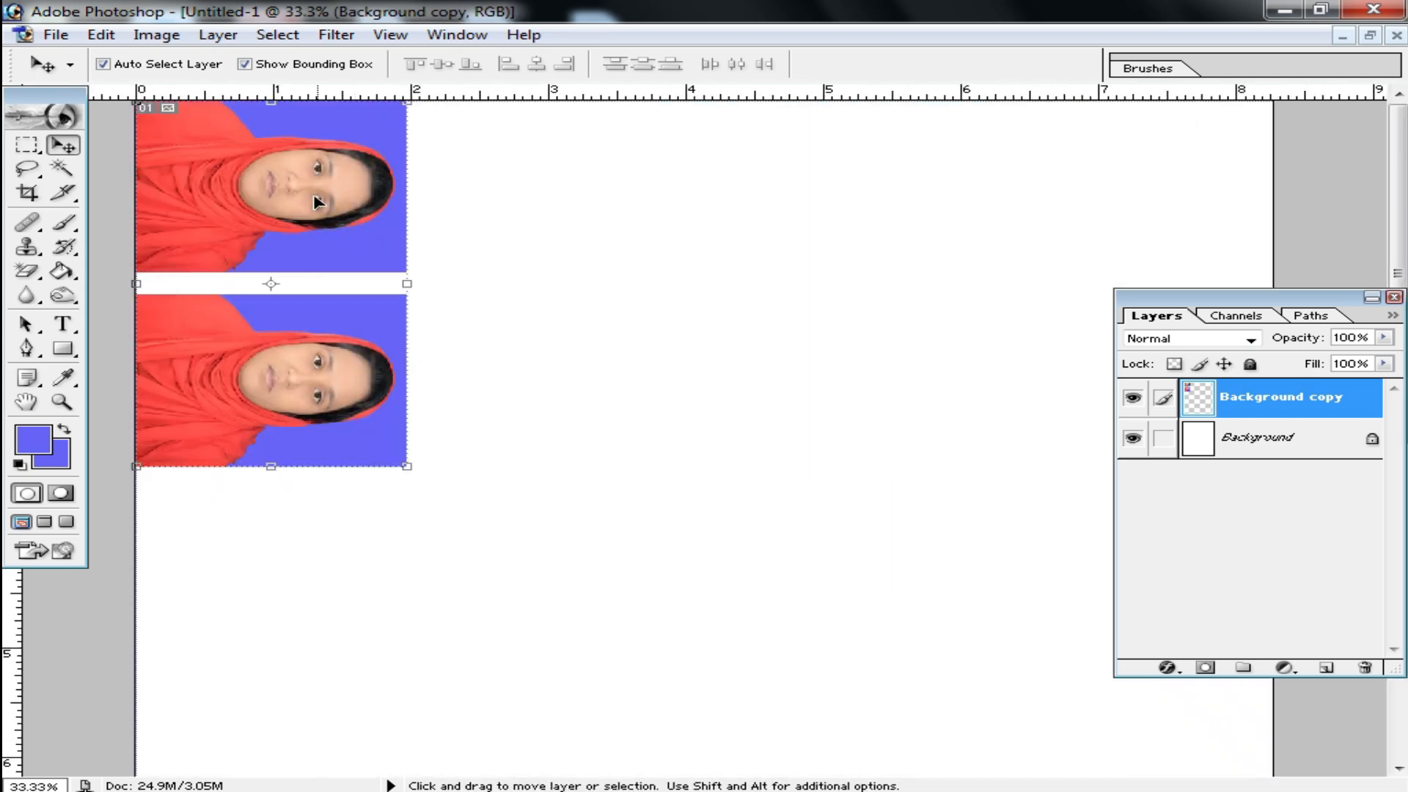
- Nudge the photo pair about 0.2 inches away from the page's left edge and slightly down
mouse_move(314, 194)
mouse_down()
mouse_move(329, 224)
mouse_move(312, 192)
mouse_up()
key(shift+Right)
key(shift+Right)
key(shift+Right)
key(shift+Right)
key(shift+Right)
key(shift+Right)
key(shift+Right)
key(shift+Right)
key(shift+Right)
key(shift+Right)
key(shift+Right)
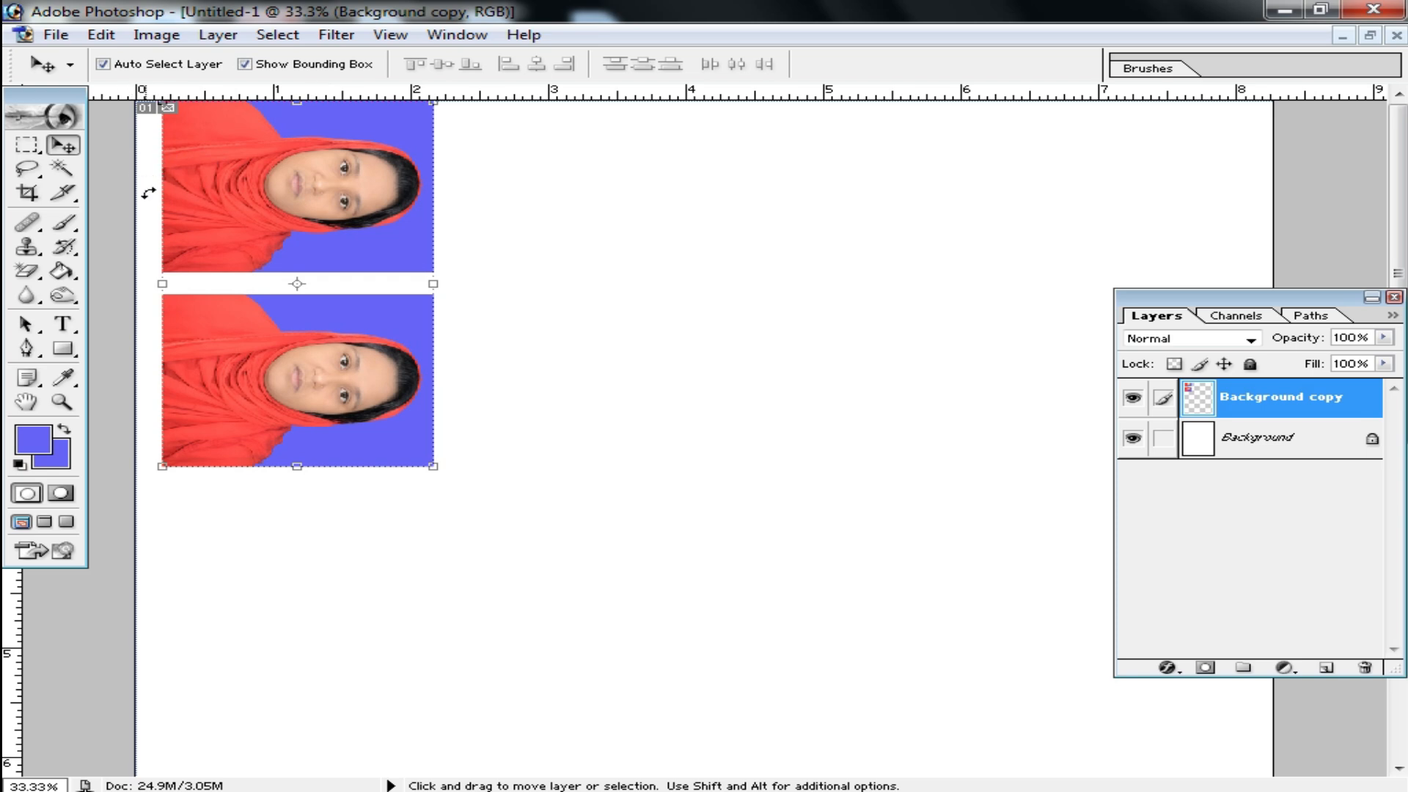
key(space)
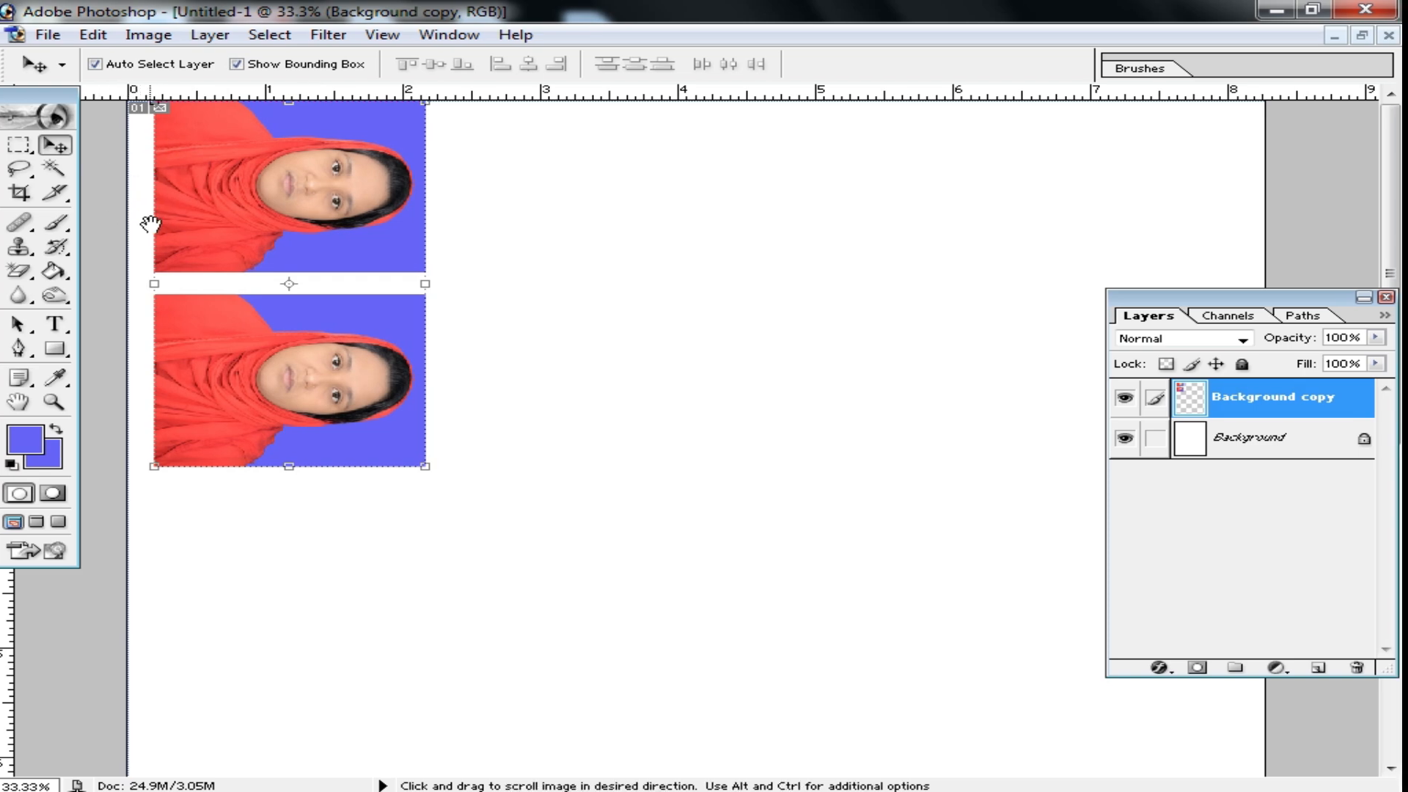
key(shift+Down)
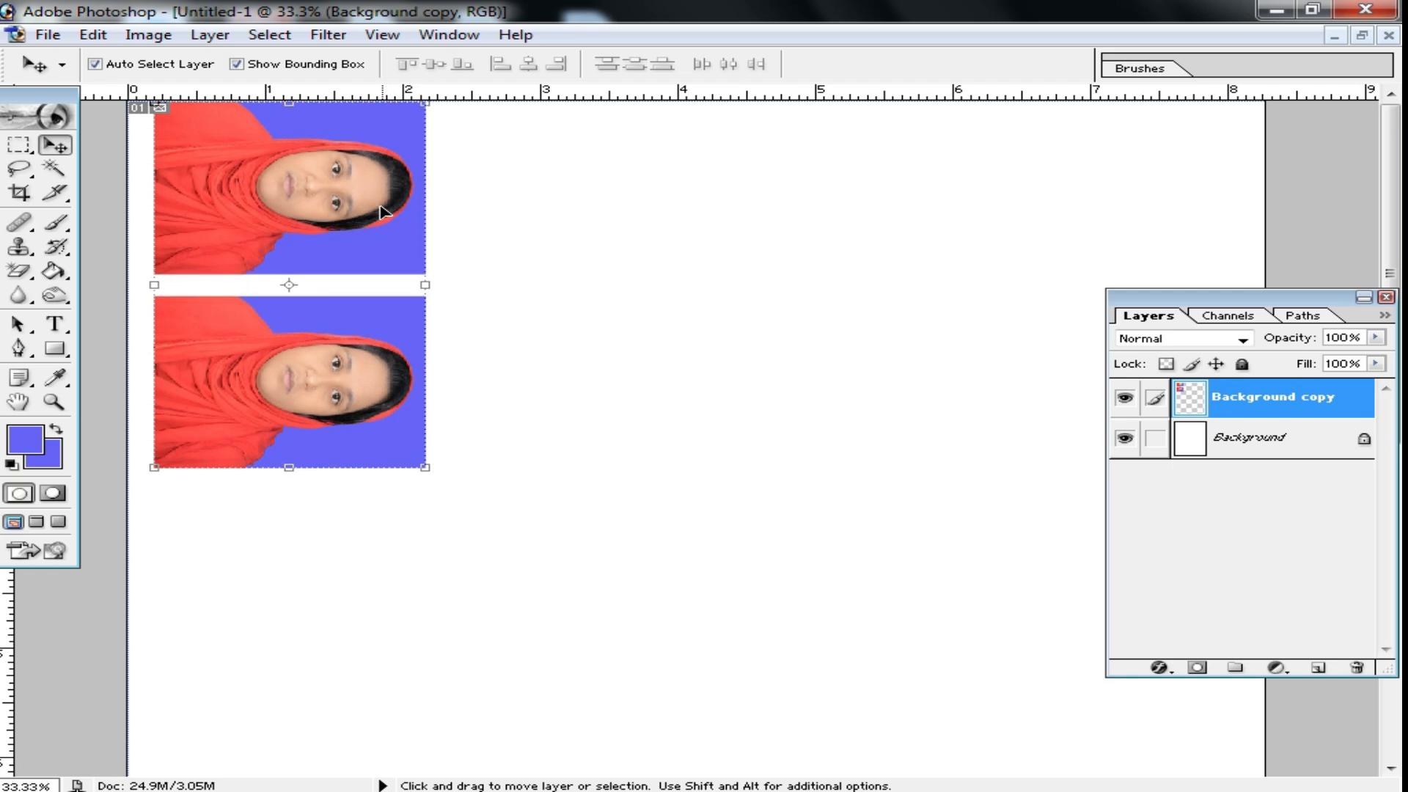
- Duplicate the photo pair directly below the original, leaving a similar gap between the photos
key(ctrl+space)
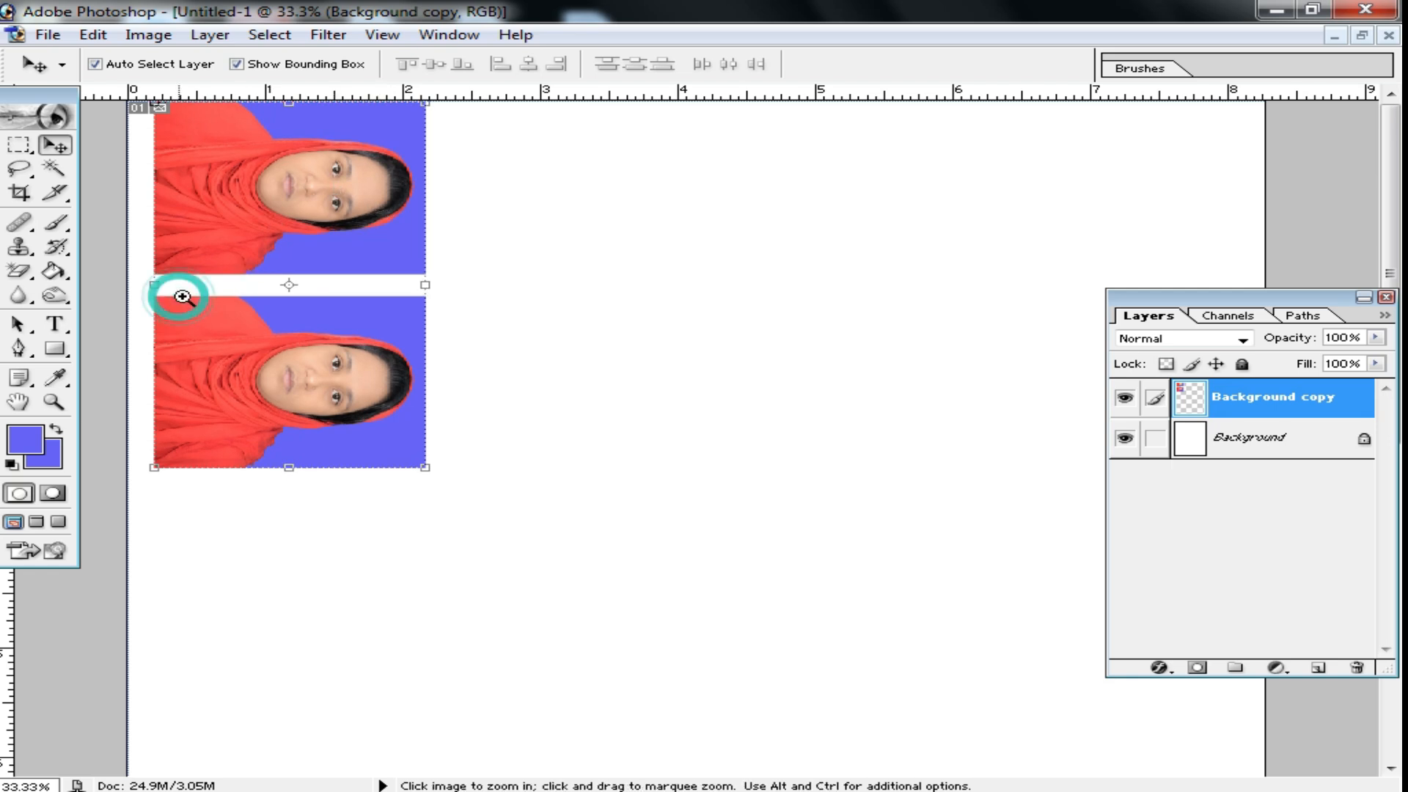
click(179, 292)
click(242, 299)
ctrl+alt+click(431, 303)
ctrl+alt+click(425, 247)
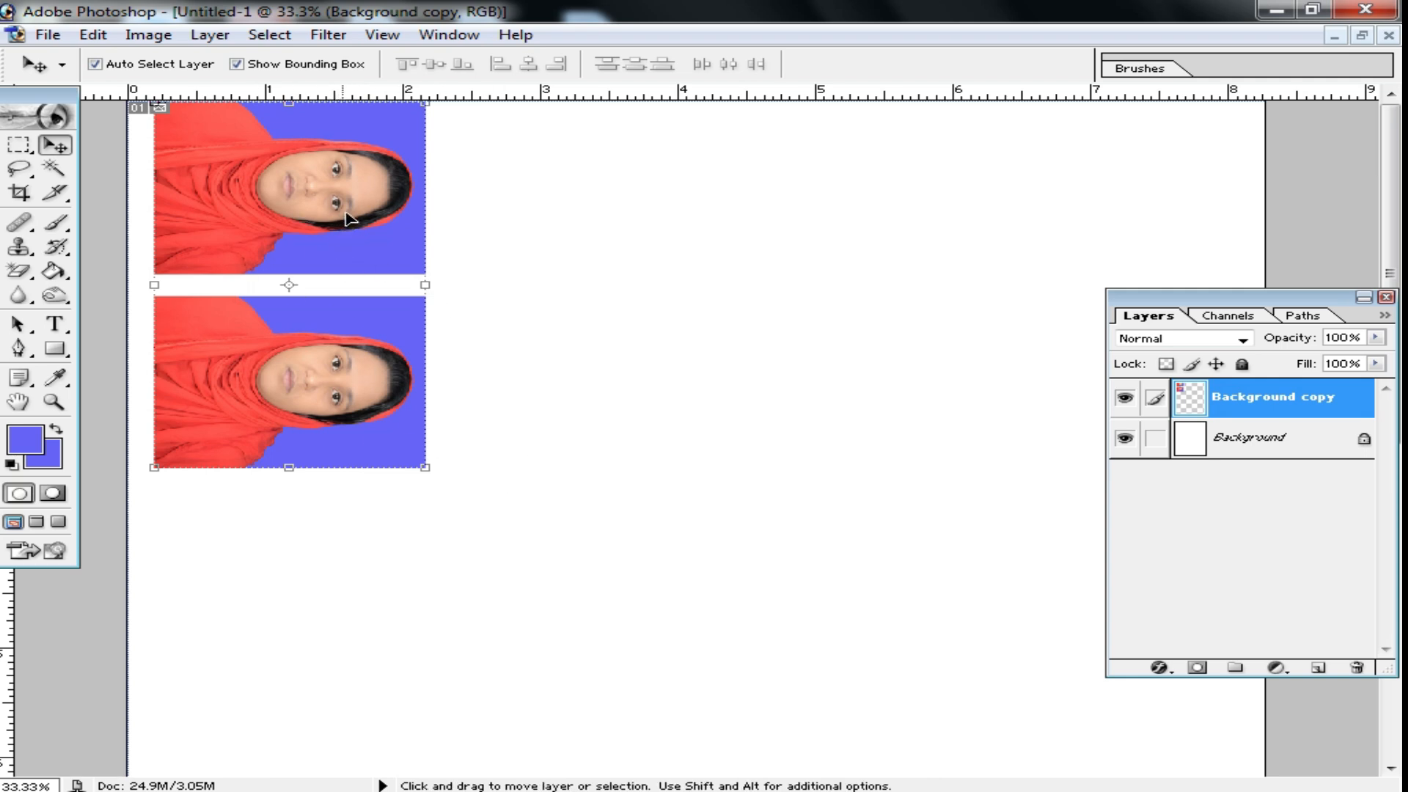
ctrl+alt+click(335, 198)
drag(388, 227, 388, 518)
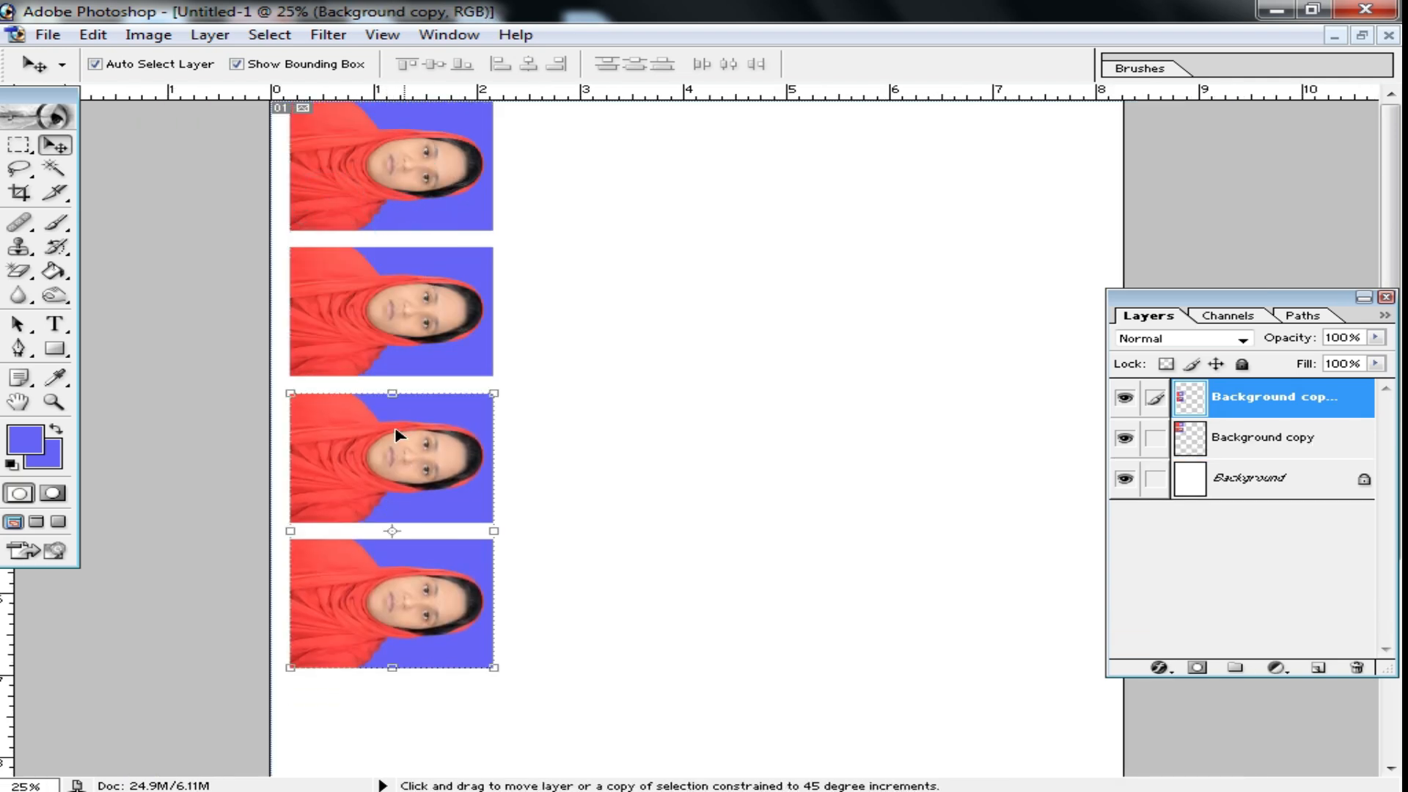
- Check the space left on the page below the column of photos and undo the duplicated pair
scroll(354, 678, down, 2)
scroll(355, 677, down, 5)
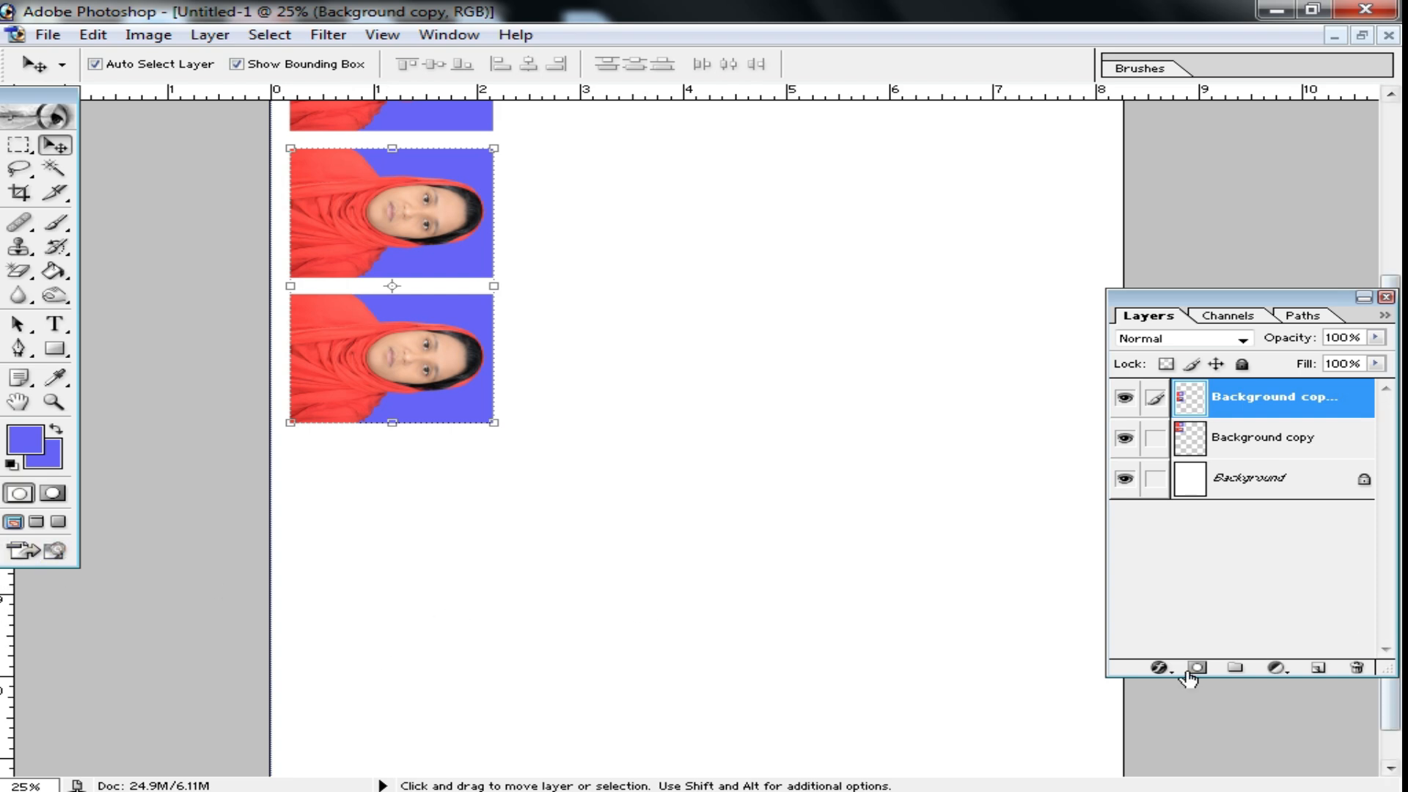
scroll(627, 528, up, 7)
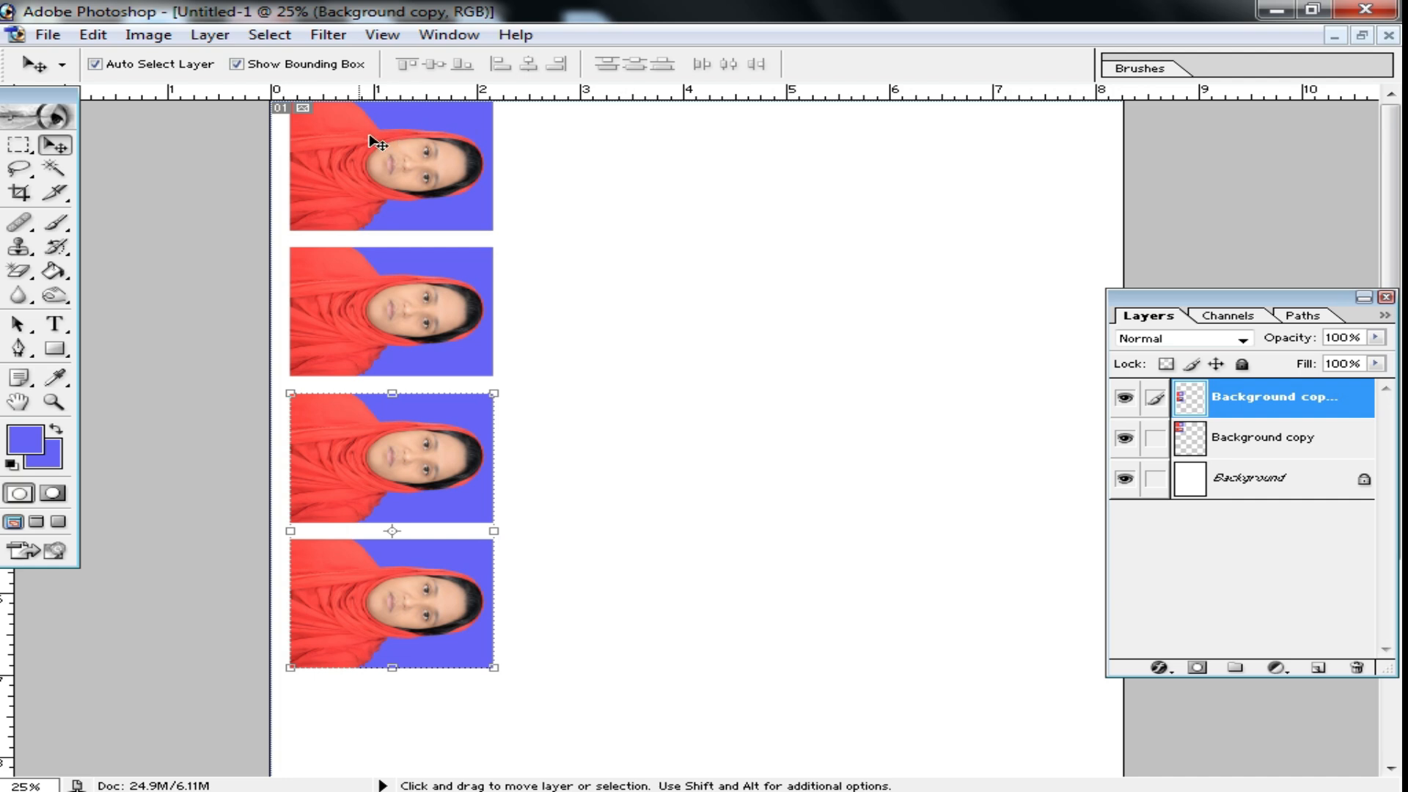
key(alt)
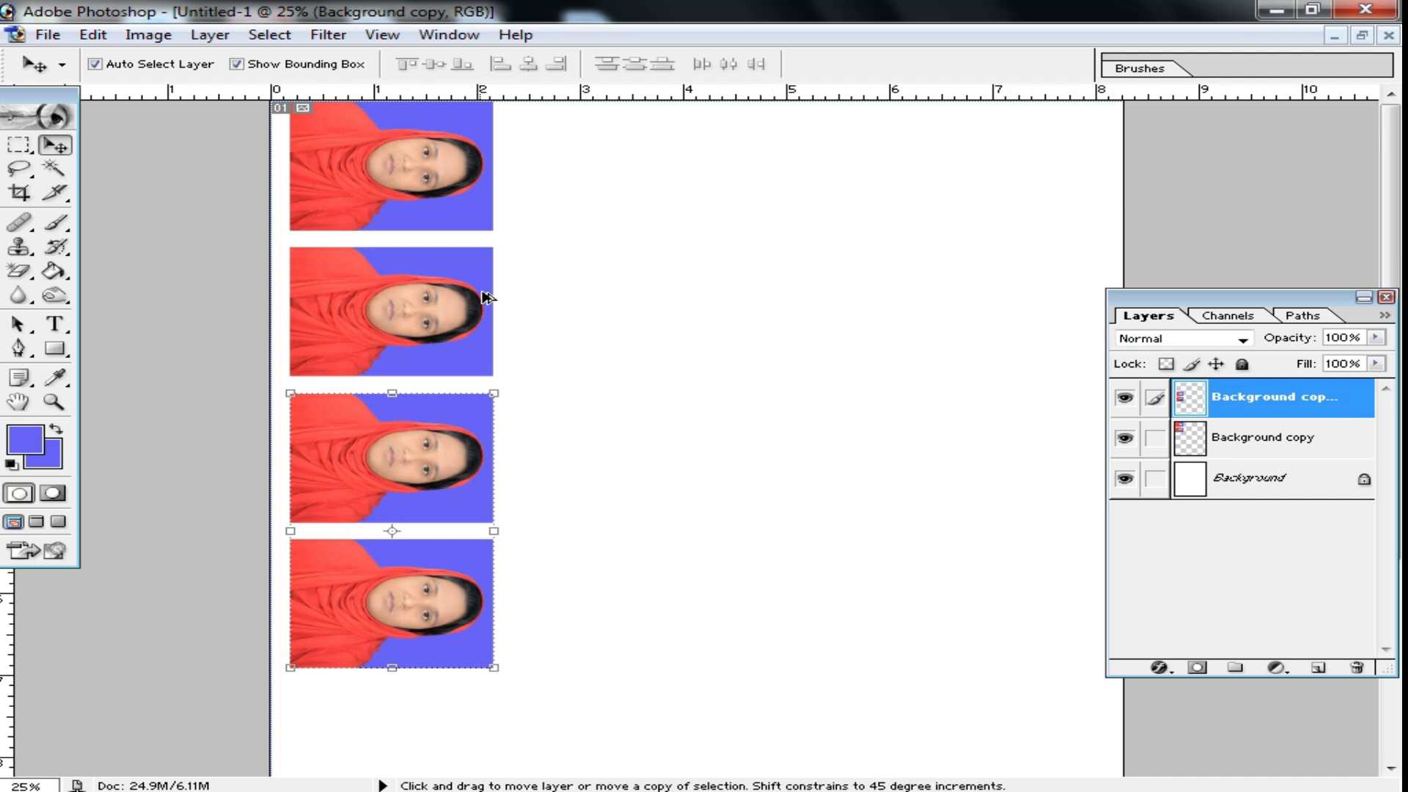
key(ctrl+z)
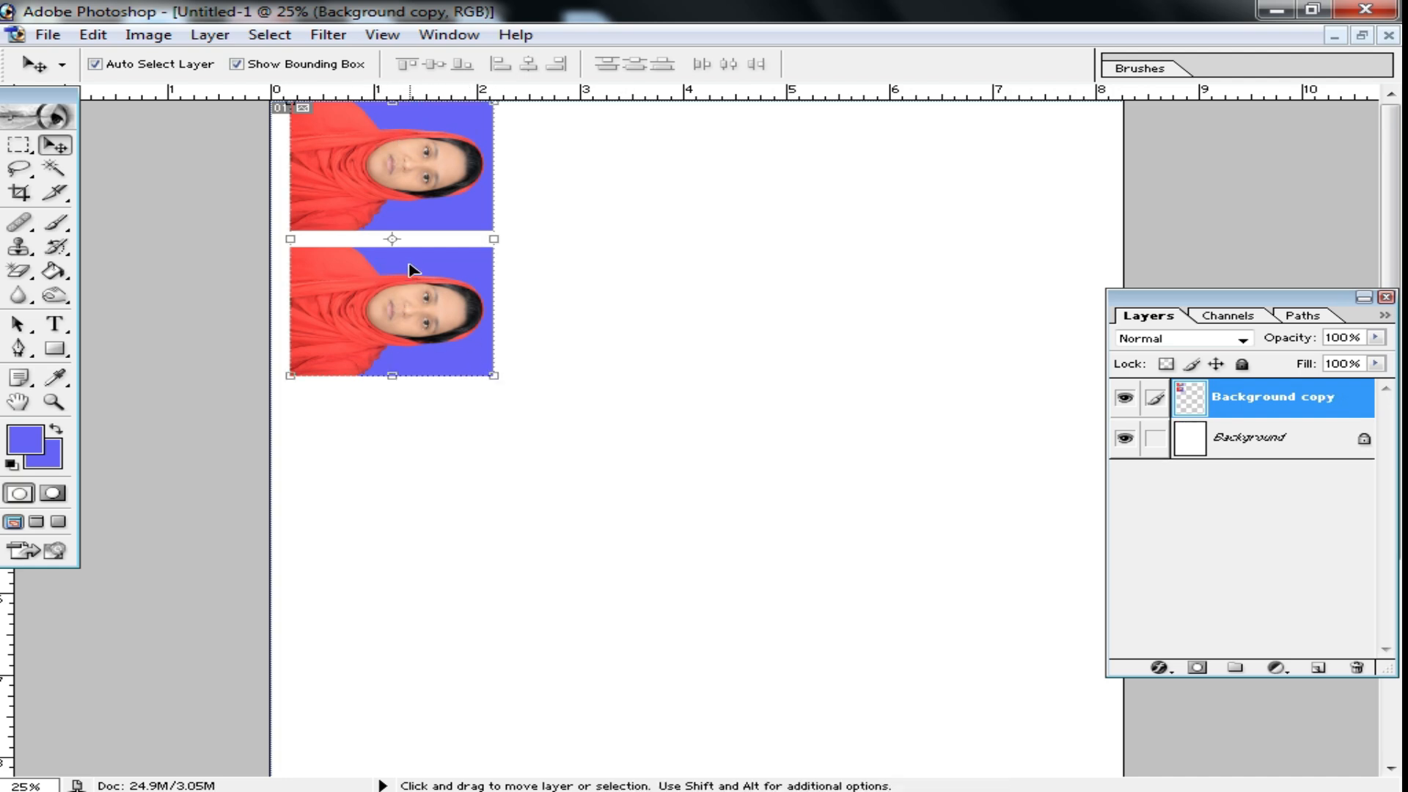
- Nudge the photo pair slightly farther from the page's left edge
key(Right)
key(Right)
key(Right)
key(Right)
key(Right)
key(Right)
key(Right)
key(Right)
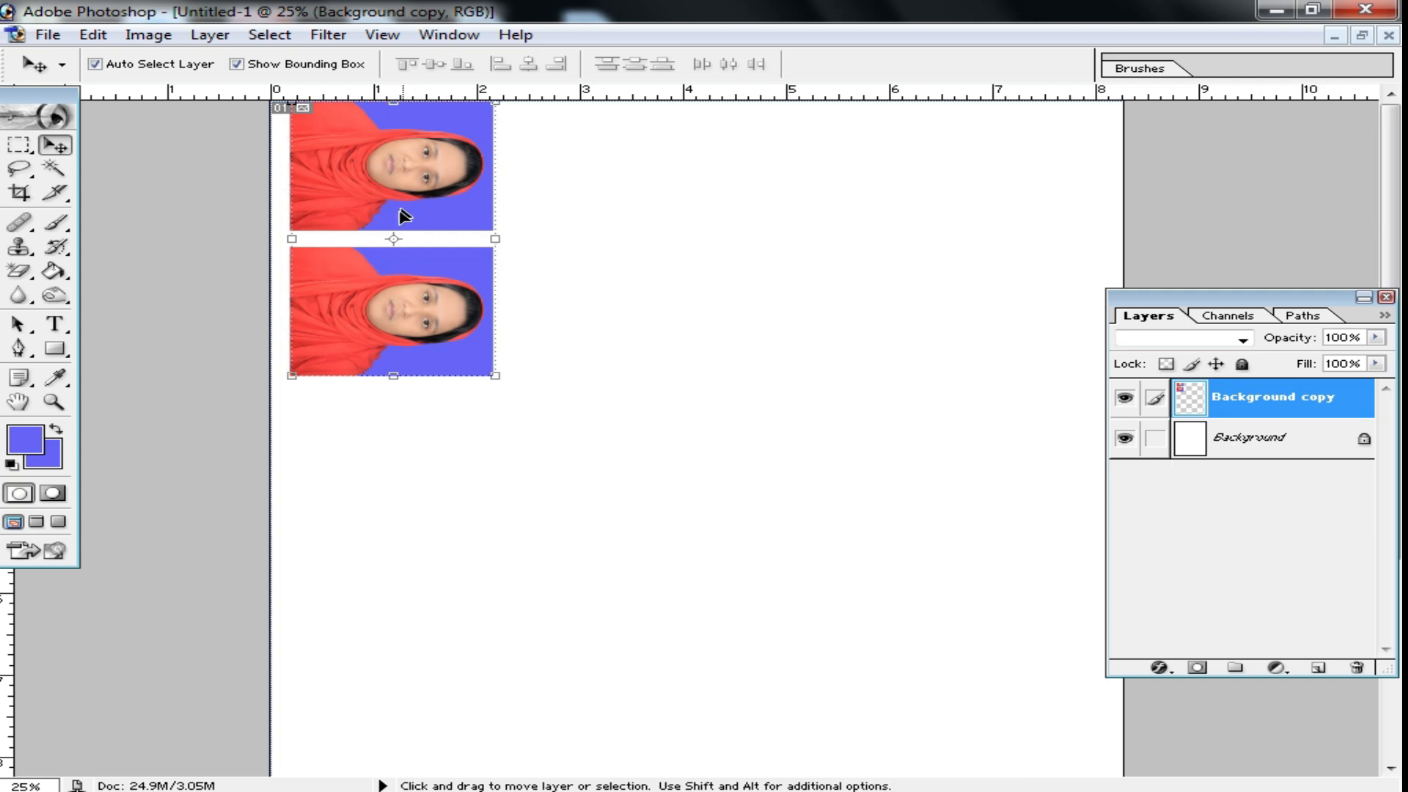
- Apply Color Balance to the photo pair's highlights with color levels of -38, 0 and +14
ctrl+click(387, 195)
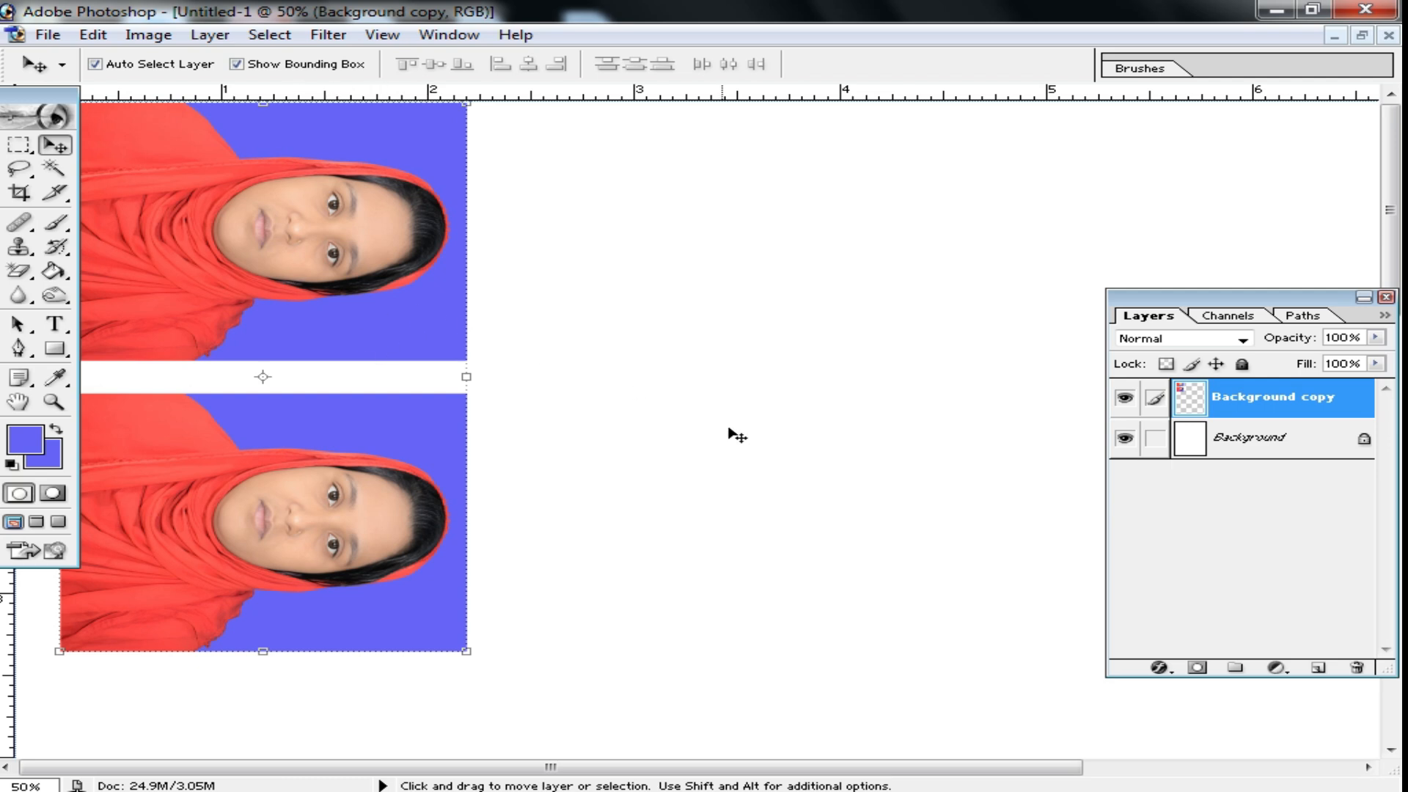
key(ctrl+b)
click(1174, 551)
drag(1144, 483, 1161, 483)
drag(1142, 430, 1091, 430)
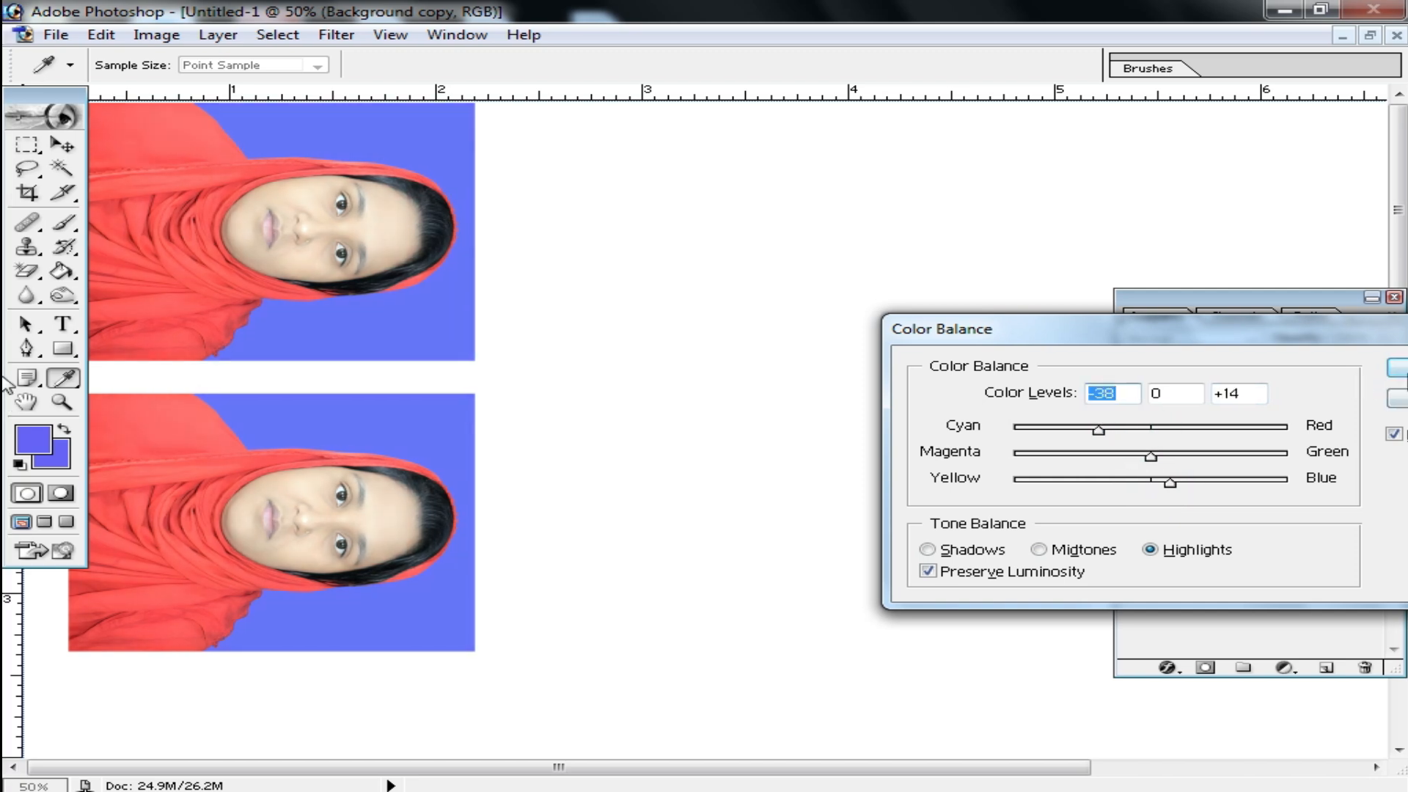
key(Return)
key(v)
- Adjust the photo pair's Brightness/Contrast with brightness at -10 and contrast at +16
click(156, 35)
click(219, 93)
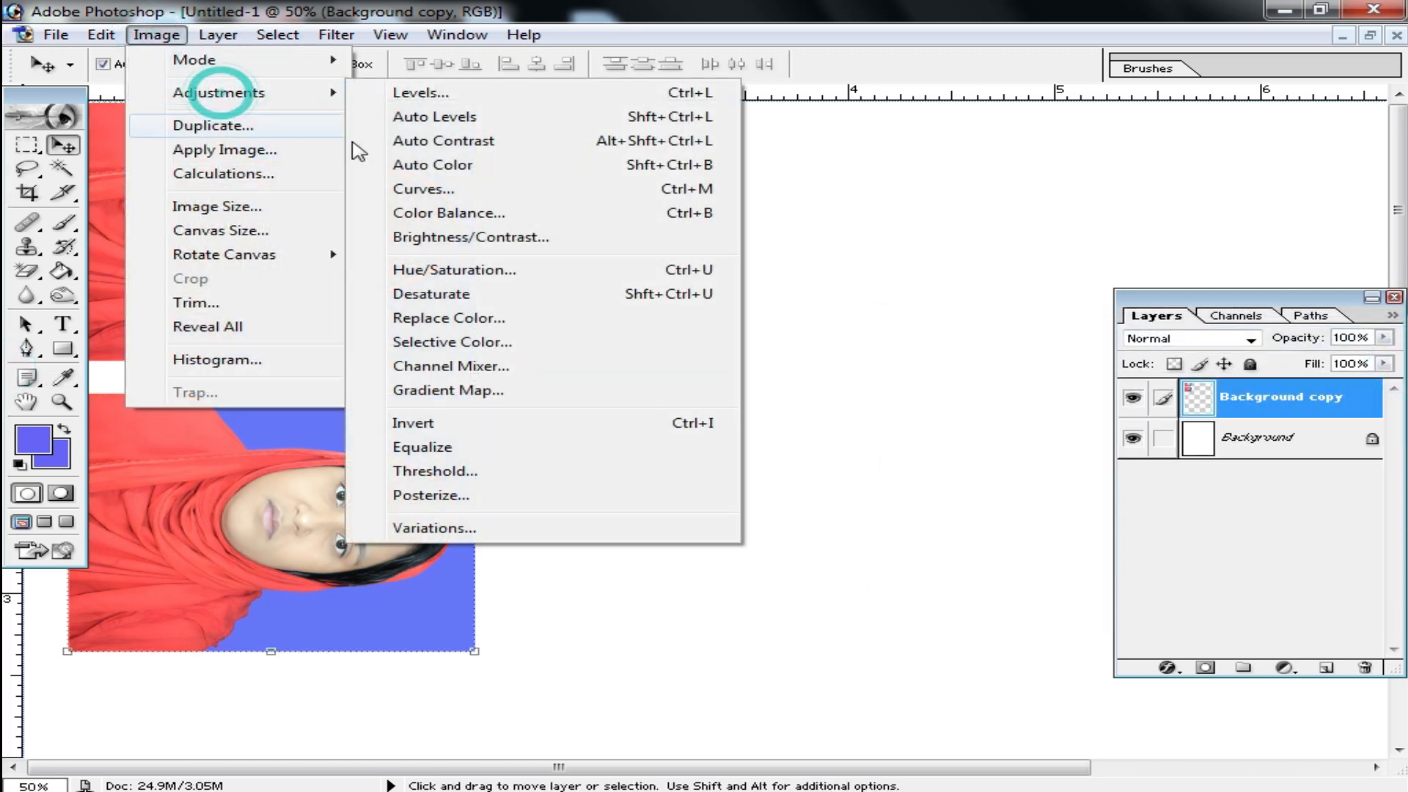
click(534, 236)
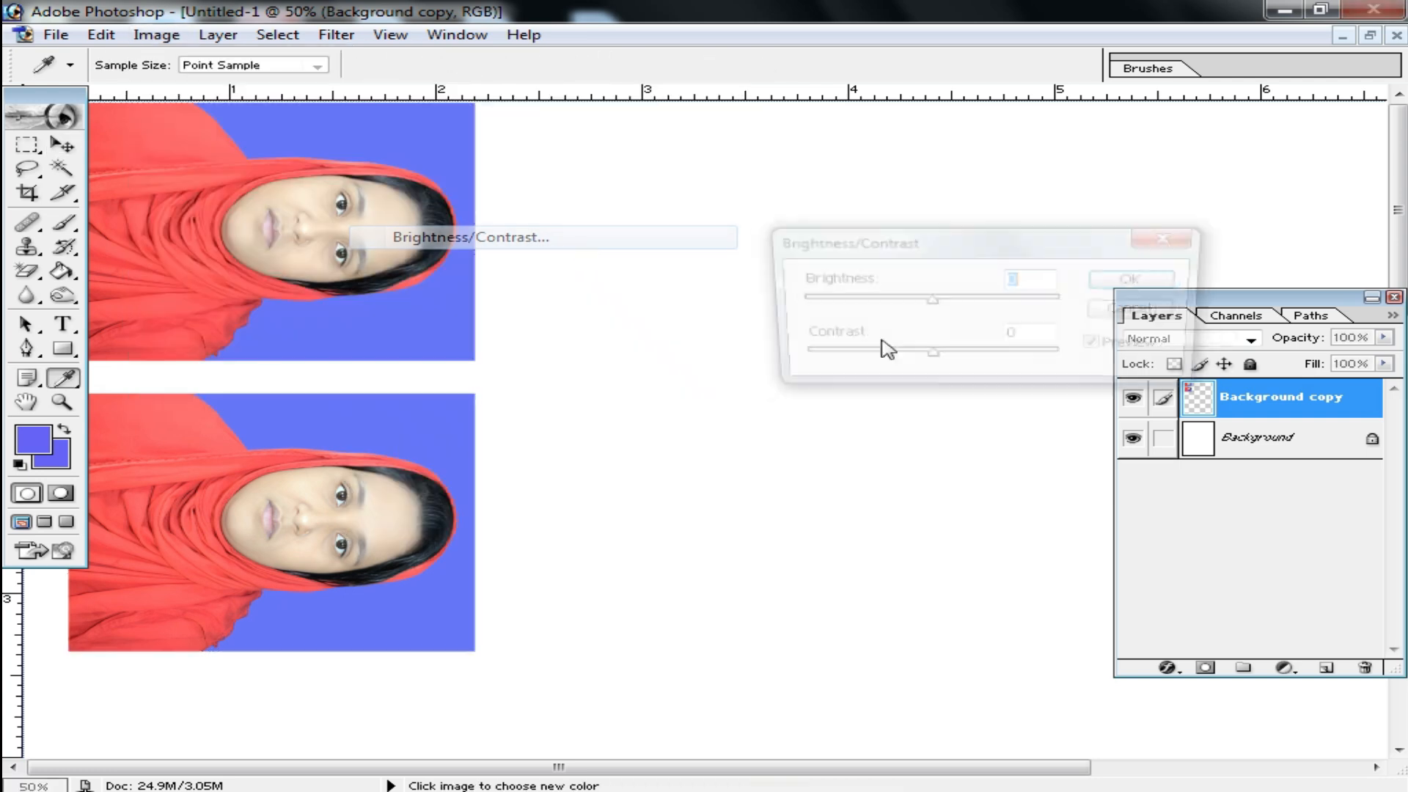
drag(932, 359, 954, 371)
drag(928, 301, 913, 303)
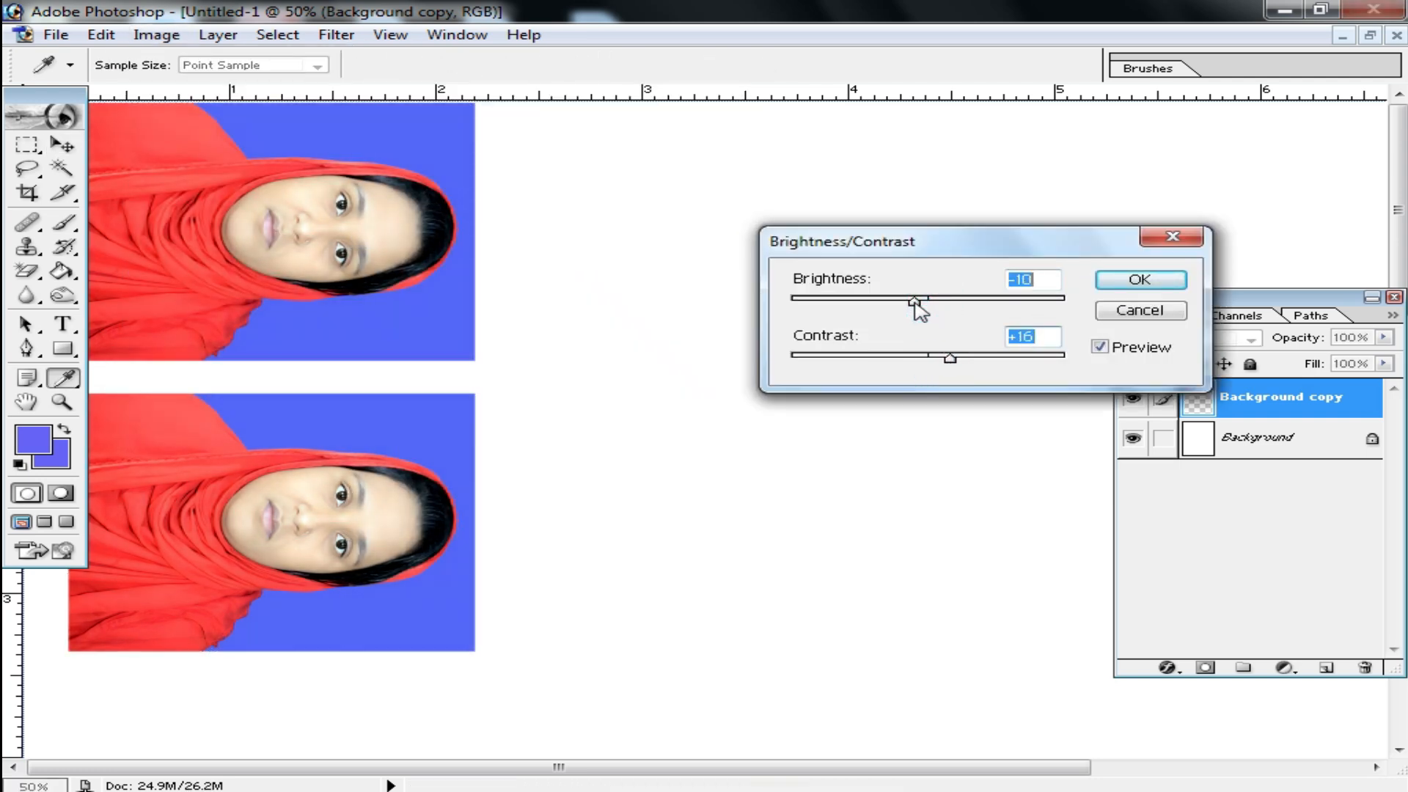
click(1141, 279)
key(v)
key(ctrl+minus)
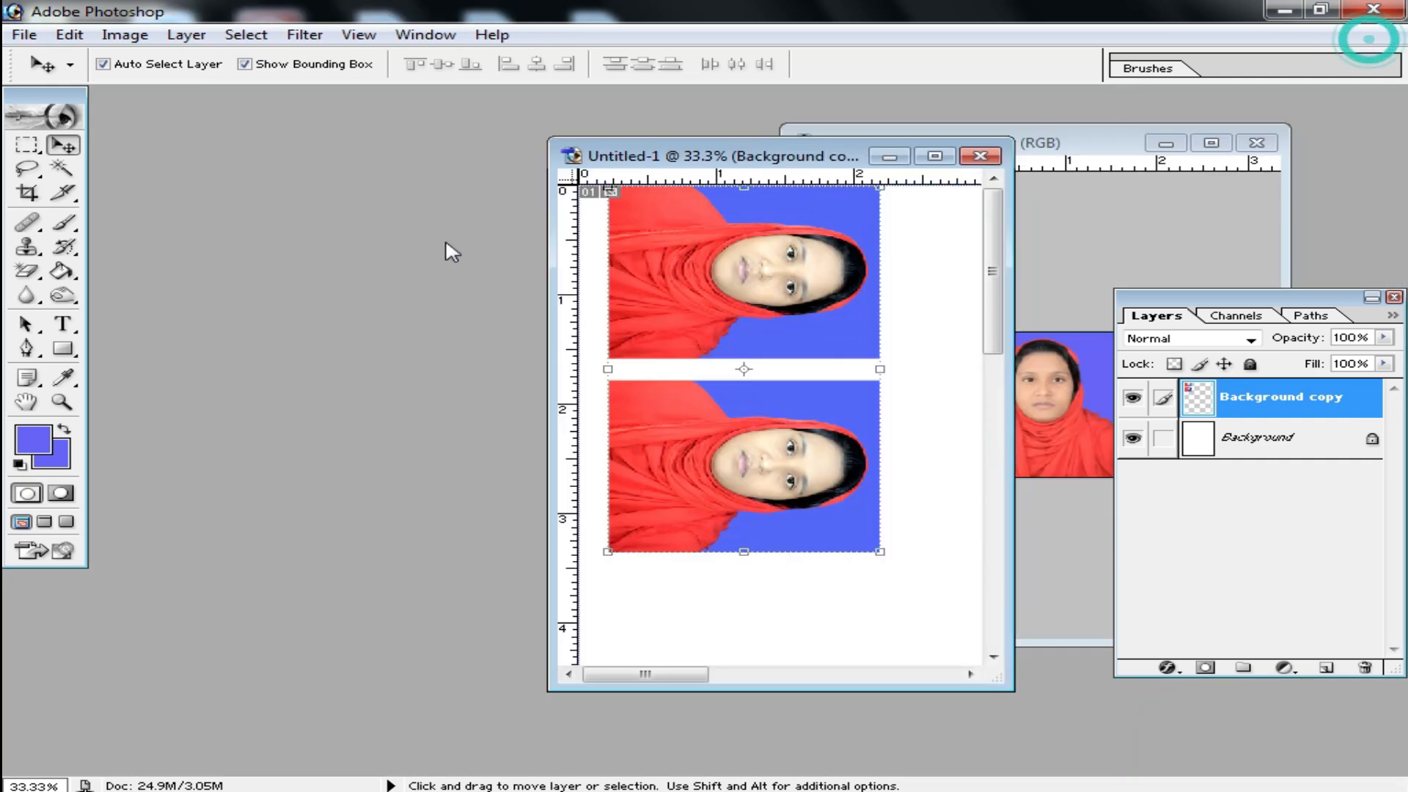
click(1369, 35)
drag(790, 160, 579, 146)
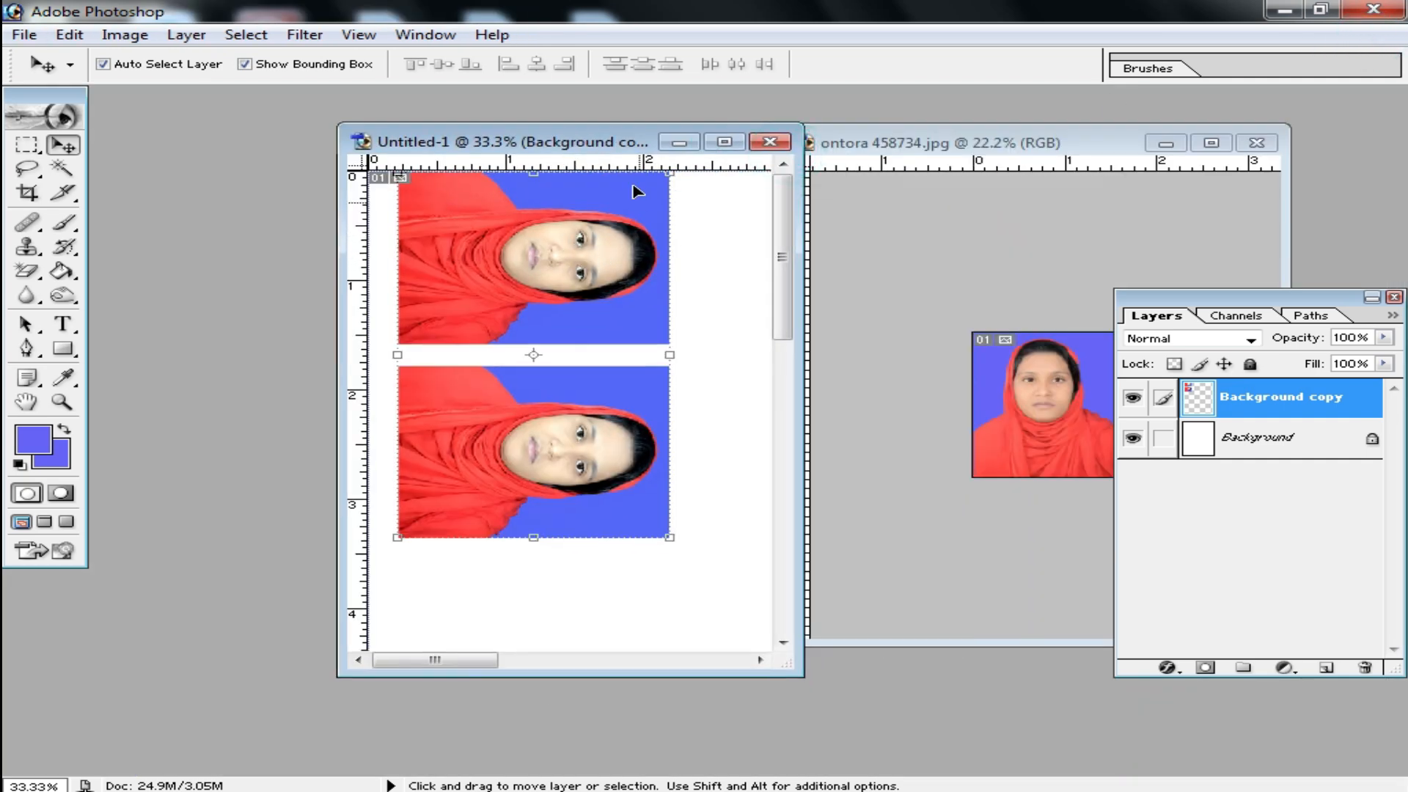
double_click(598, 147)
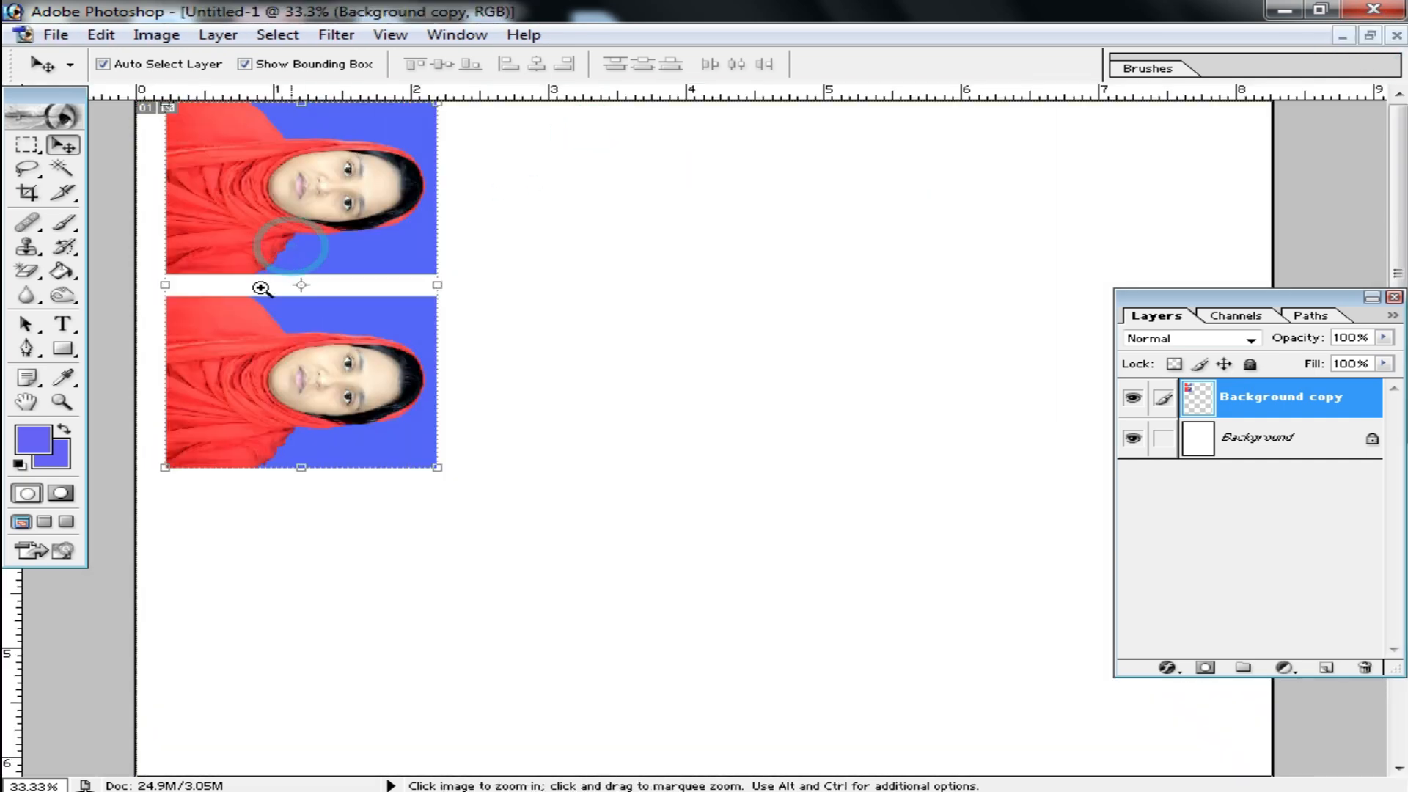
click(298, 286)
alt+click(349, 316)
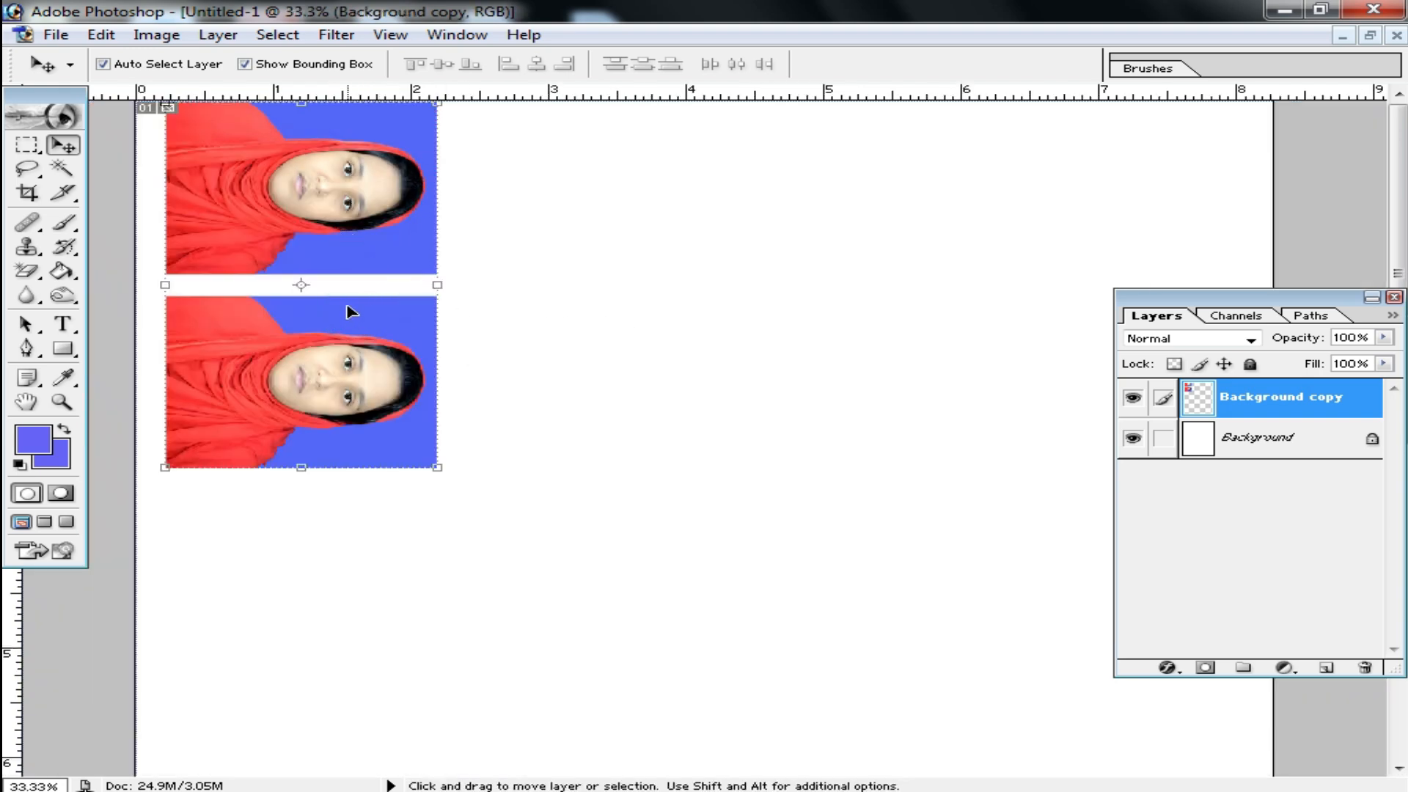
alt+click(334, 228)
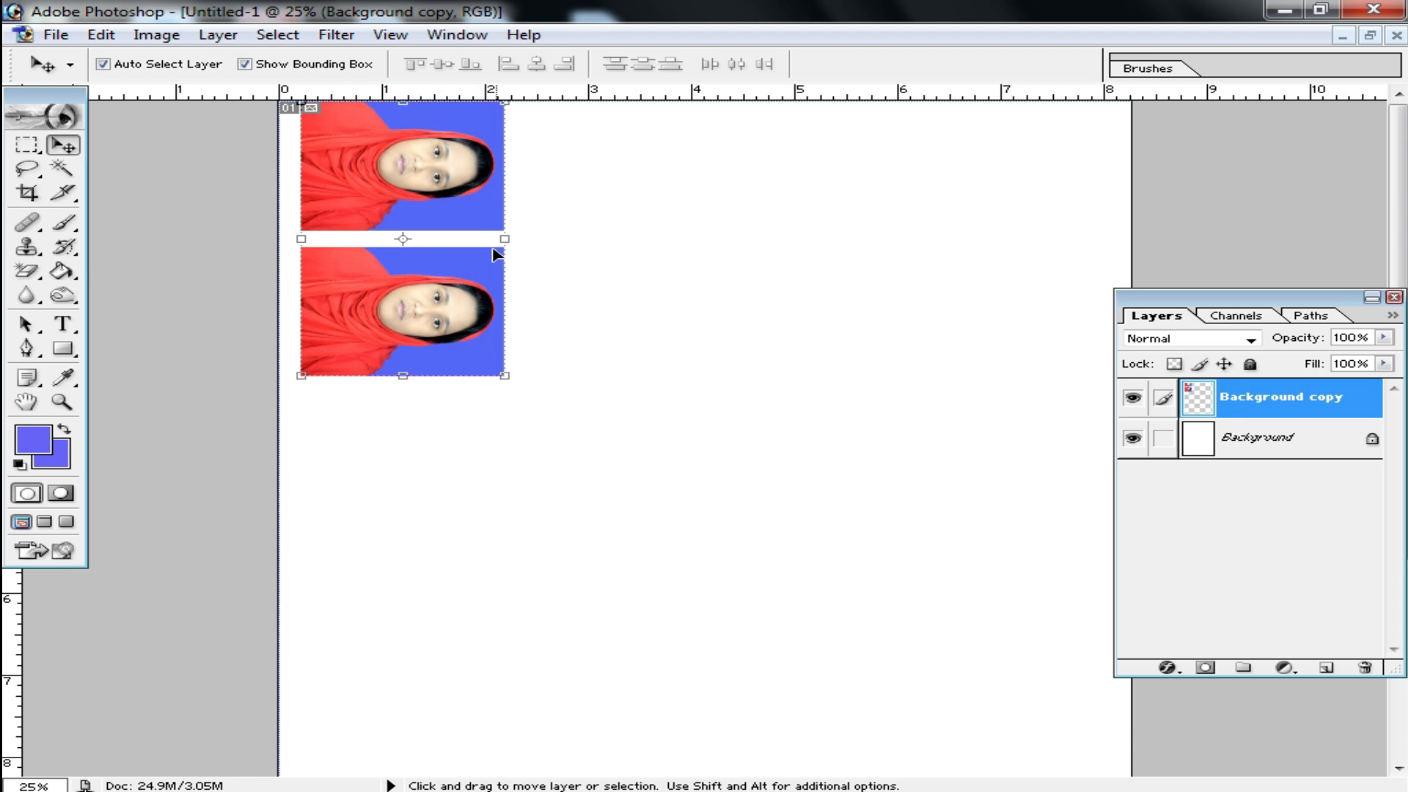
- Reposition the photo pair about 0.25 inches from the page's left edge and slightly below its top edge
drag(439, 183, 393, 179)
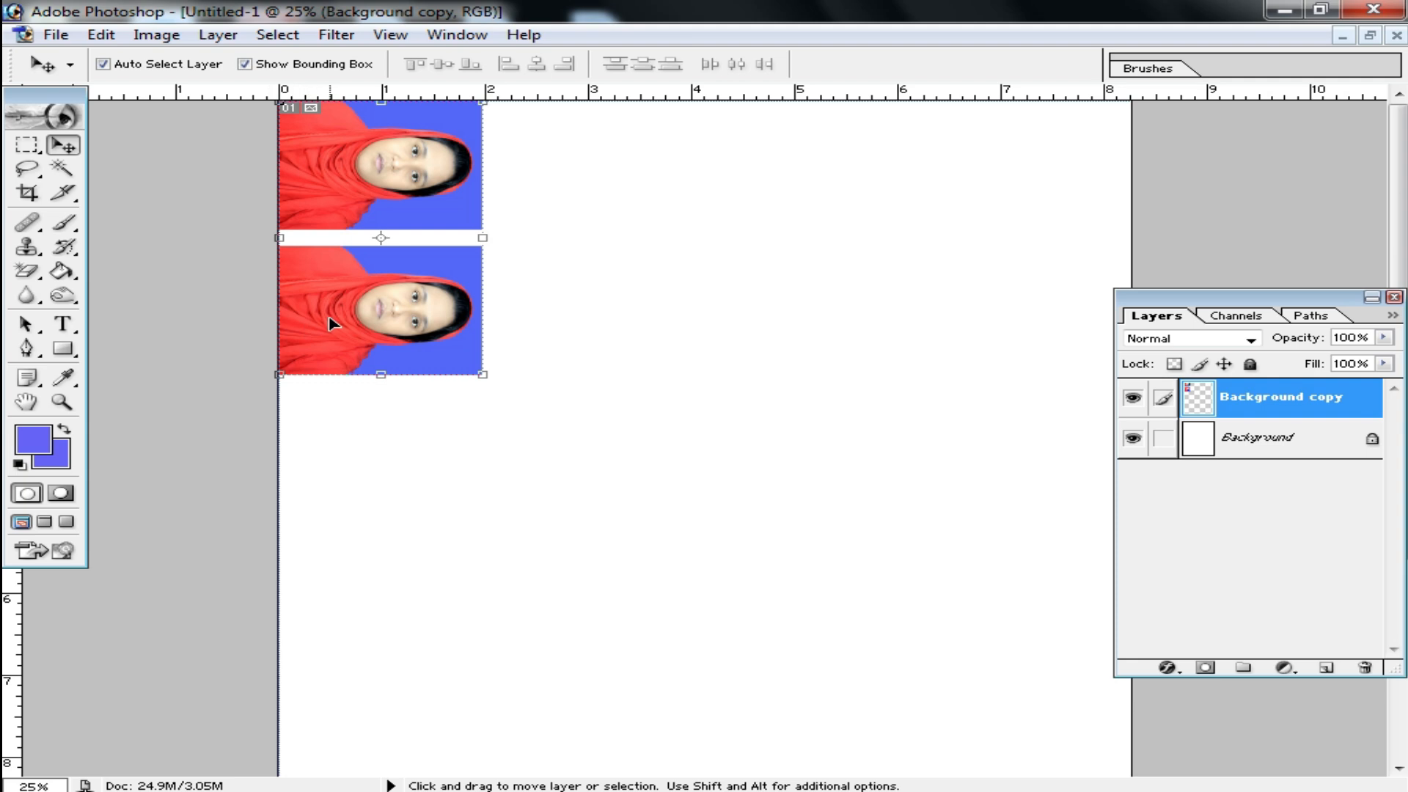
drag(330, 323, 352, 323)
key(Right)
key(Right)
key(Down)
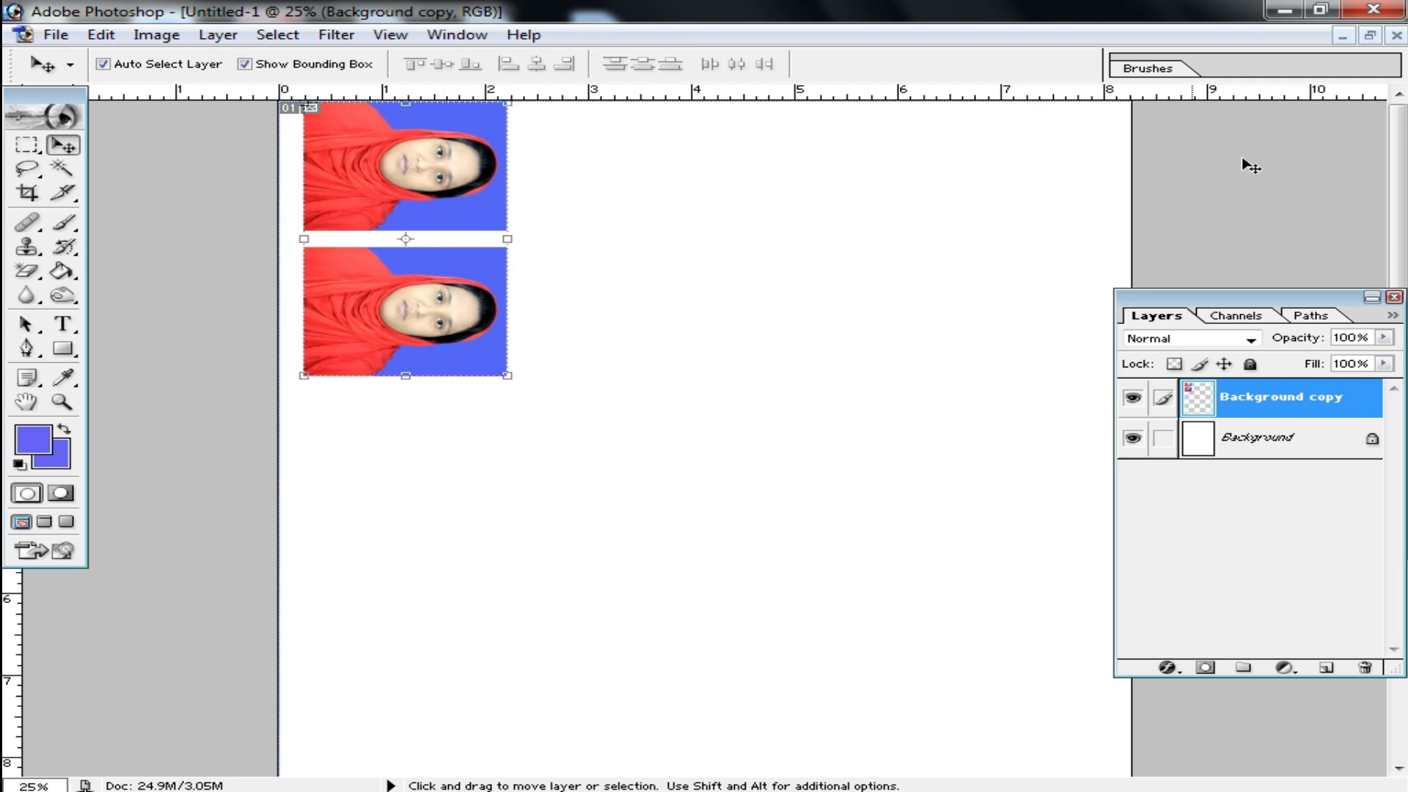
click(1368, 34)
click(586, 268)
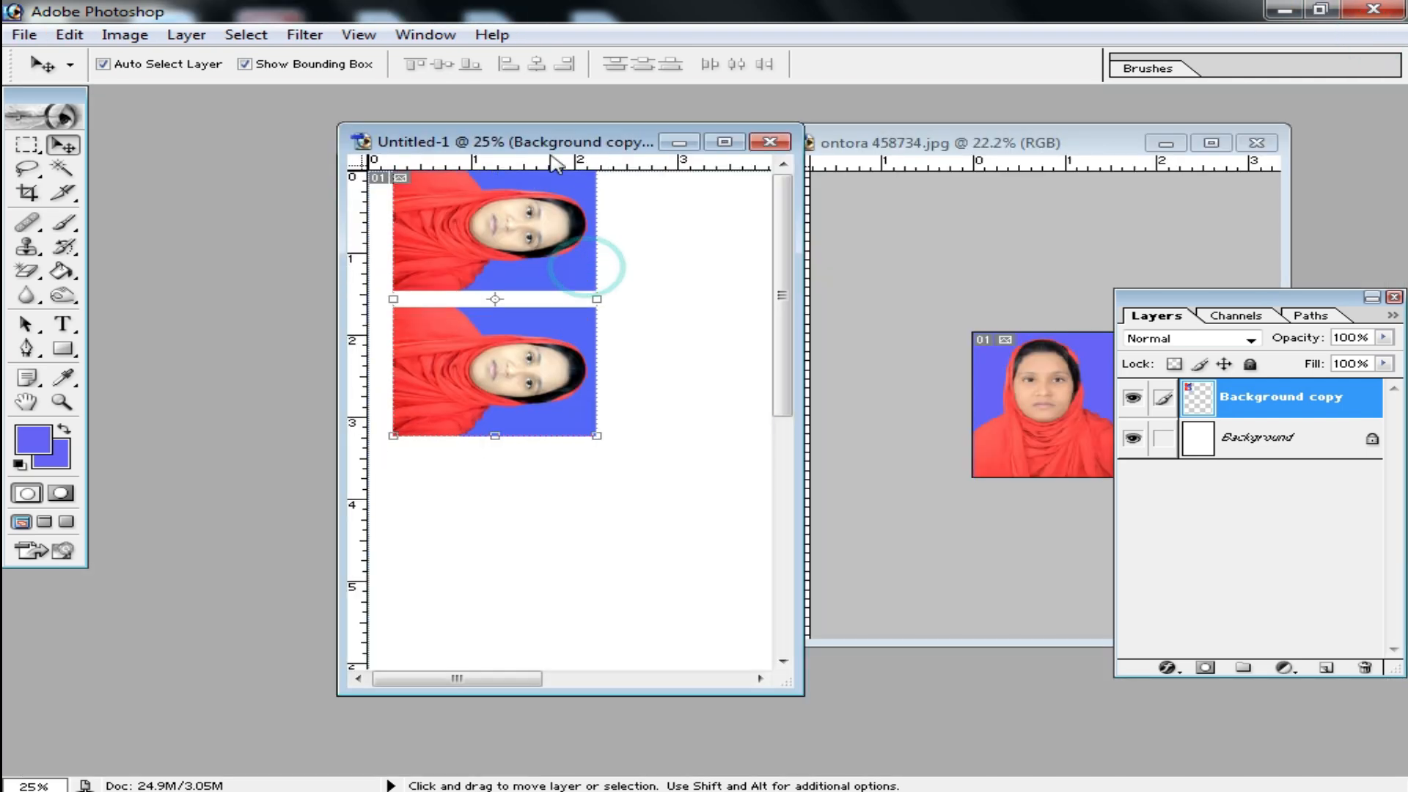
double_click(589, 139)
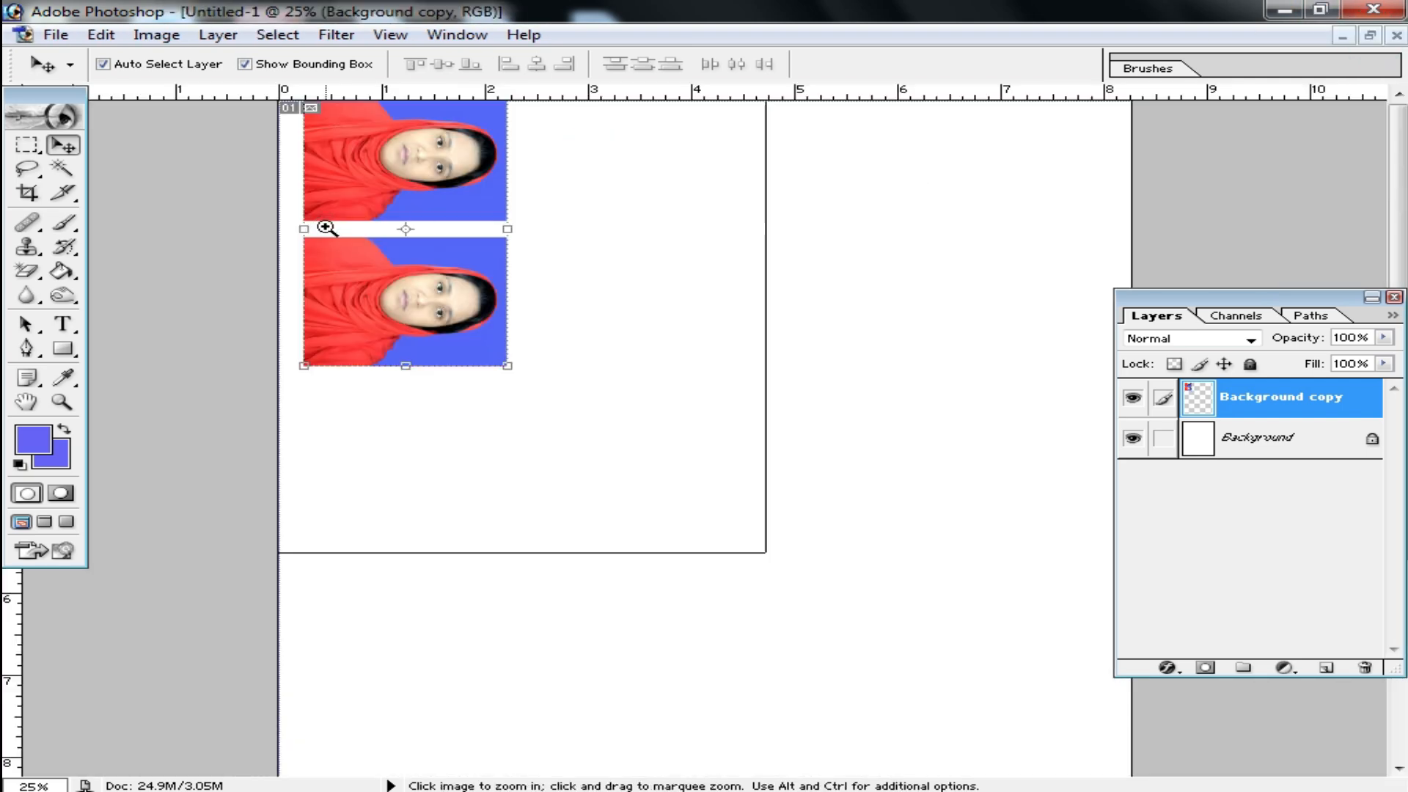
ctrl+click(325, 227)
ctrl+click(320, 227)
alt+click(368, 261)
alt+click(534, 302)
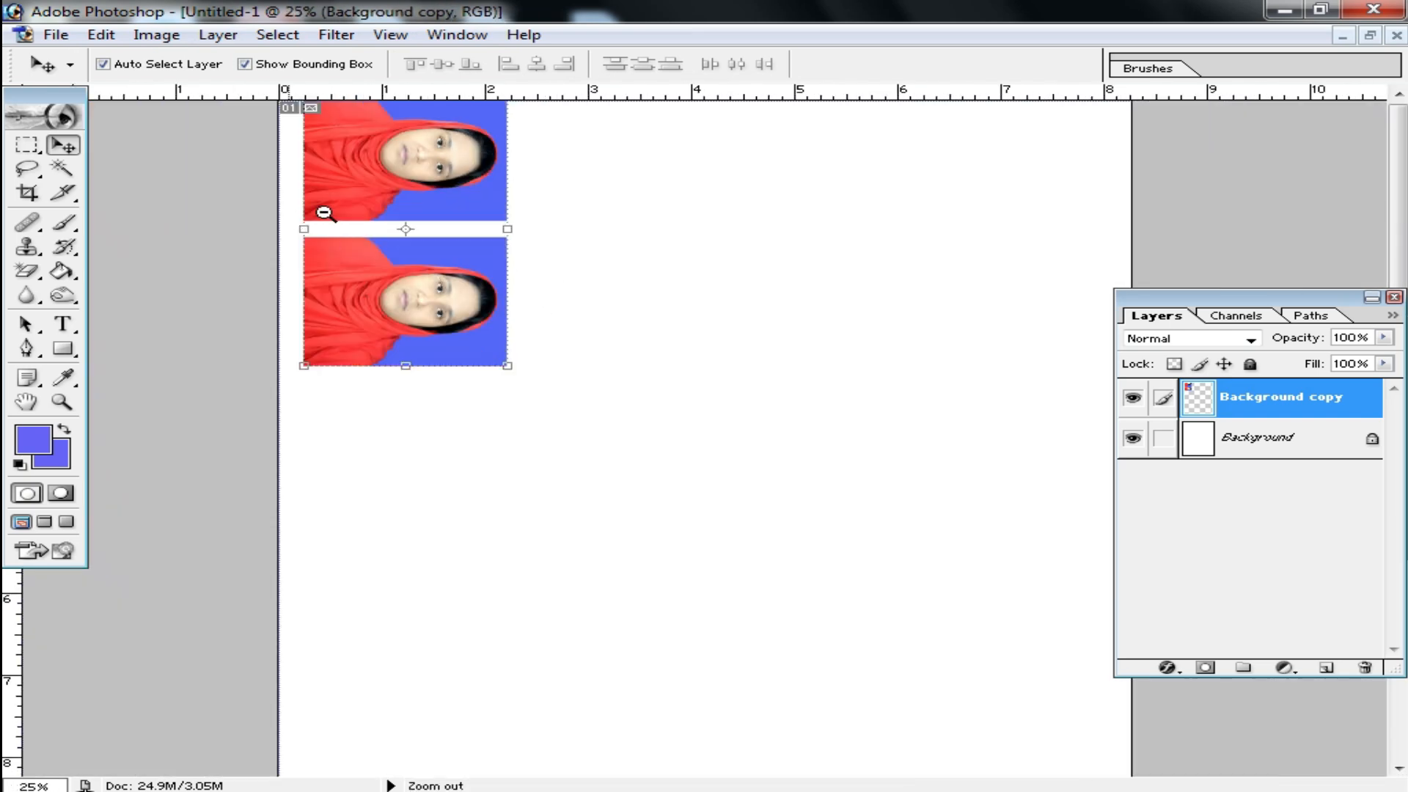
- Restore the page document to a floating window and arrange it side by side with the source photo's window
click(1369, 35)
drag(592, 149, 473, 151)
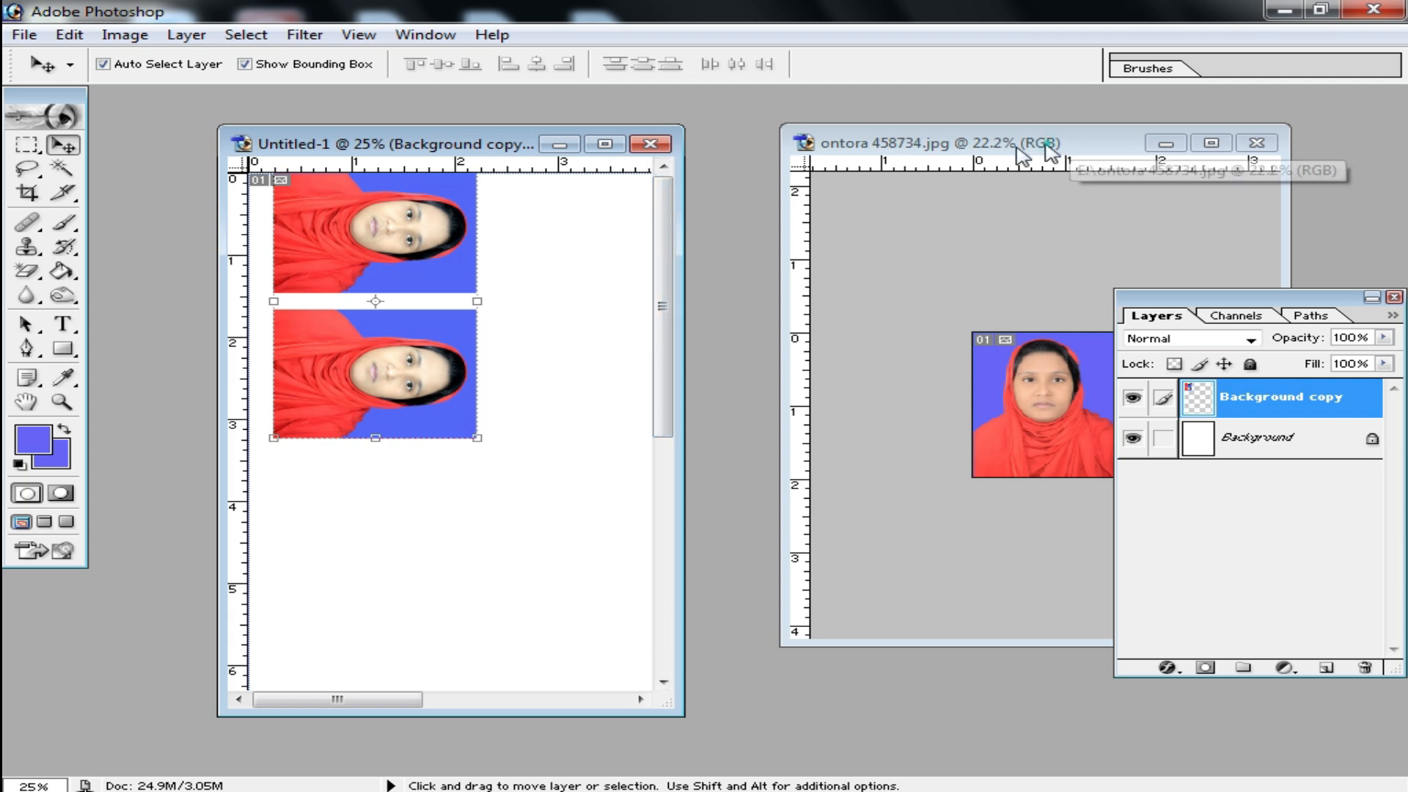
click(1075, 154)
drag(1075, 154, 932, 155)
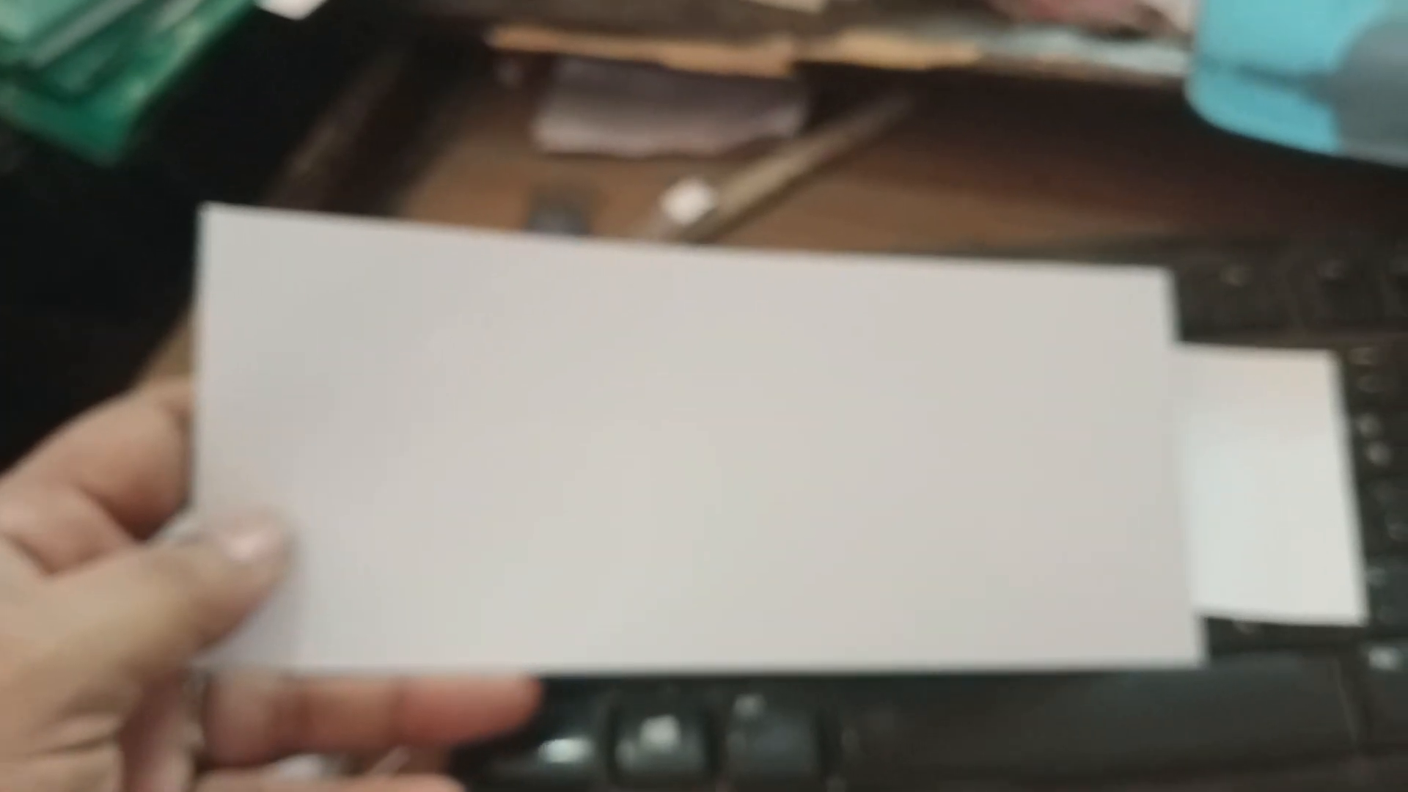